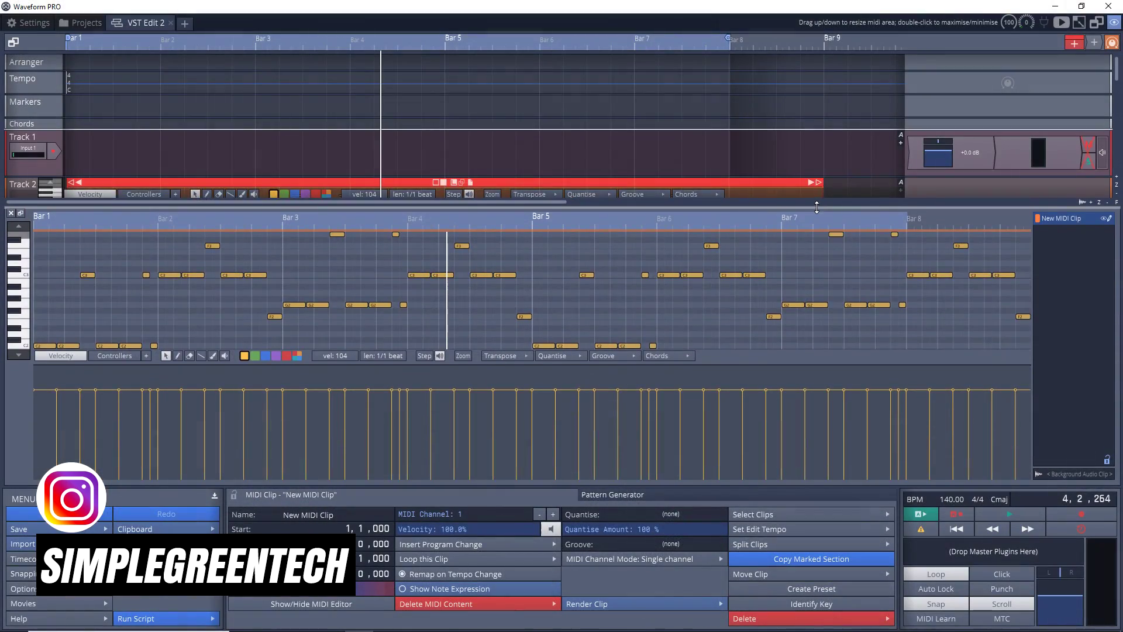
# Drag the divider to enlarge the MIDI editor, then start recording on Track 4
pyautogui.moveTo(817, 207); pyautogui.dragTo(820, 137)
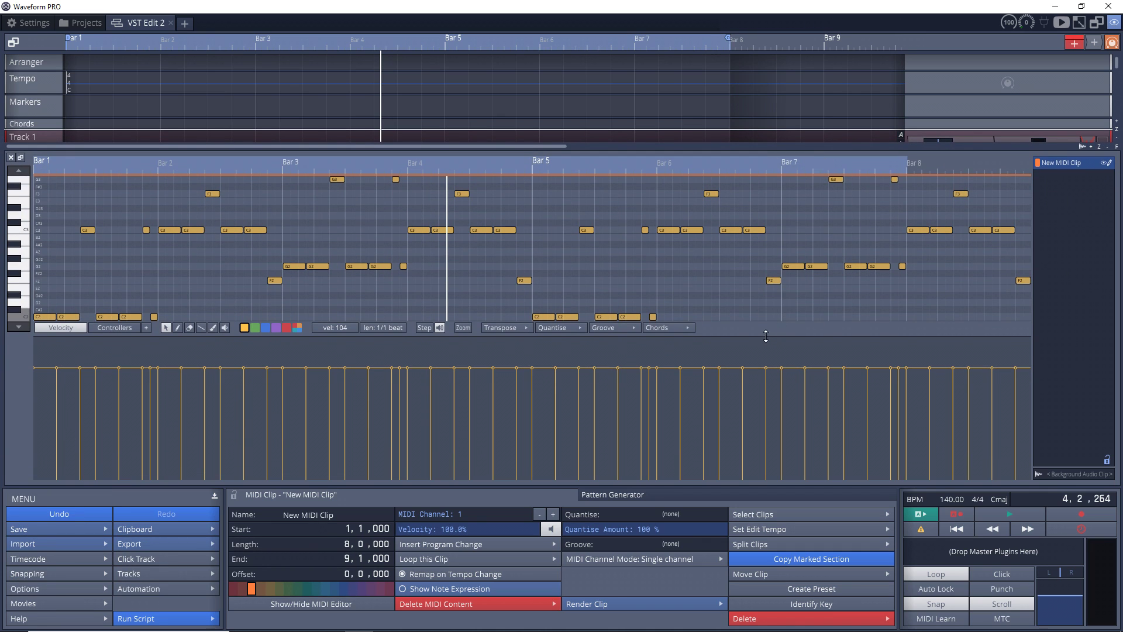
pyautogui.click(1069, 514)
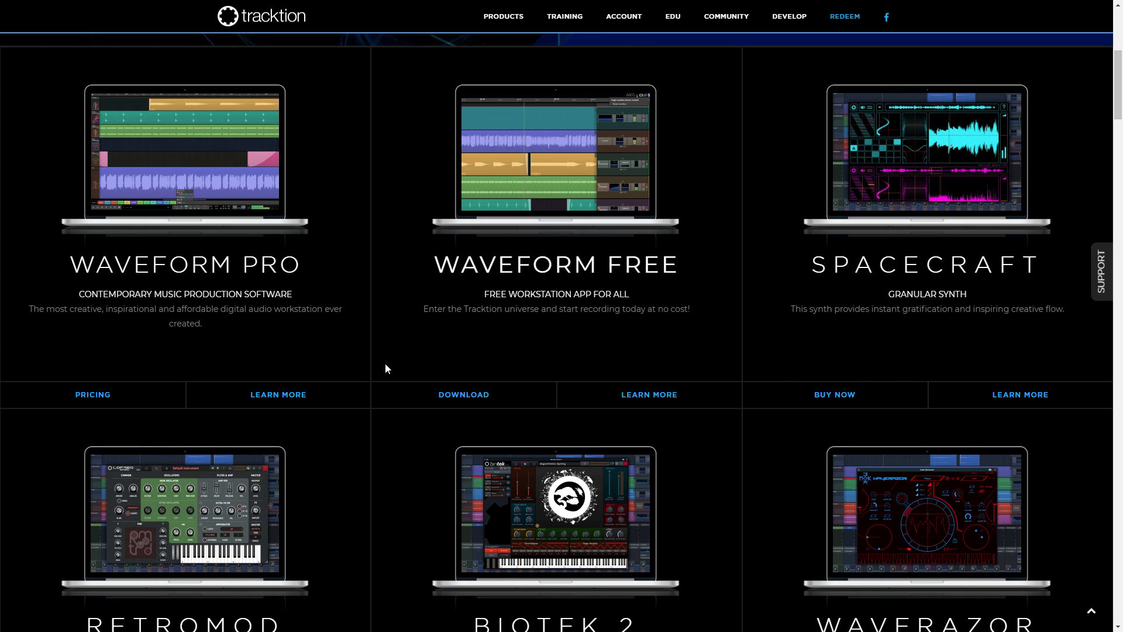
# Open the Waveform Free page, scroll to the FREE/OEM/PRO comparison, and enlarge Waveform's track area
pyautogui.click(657, 399)
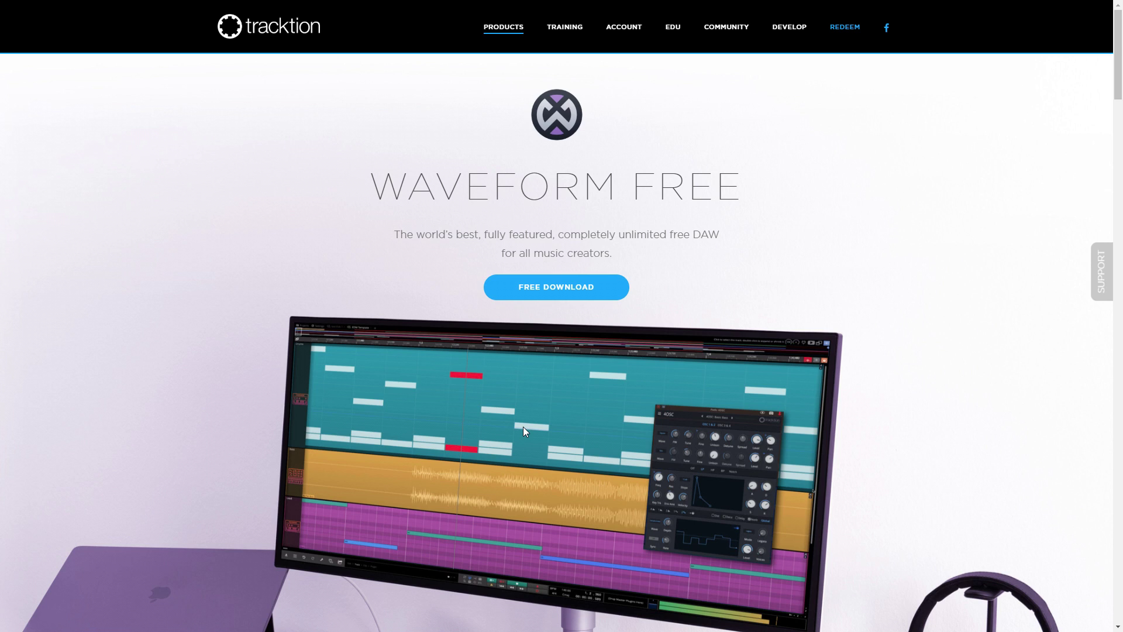
pyautogui.scroll(-10, 523, 427)
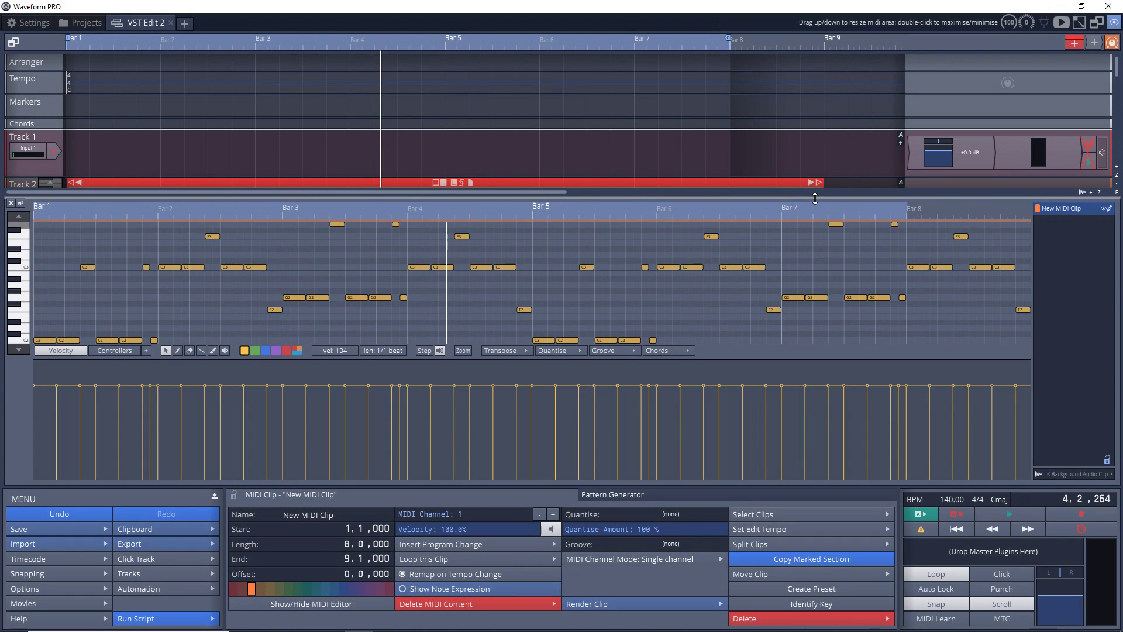
pyautogui.moveTo(813, 202); pyautogui.dragTo(830, 153)
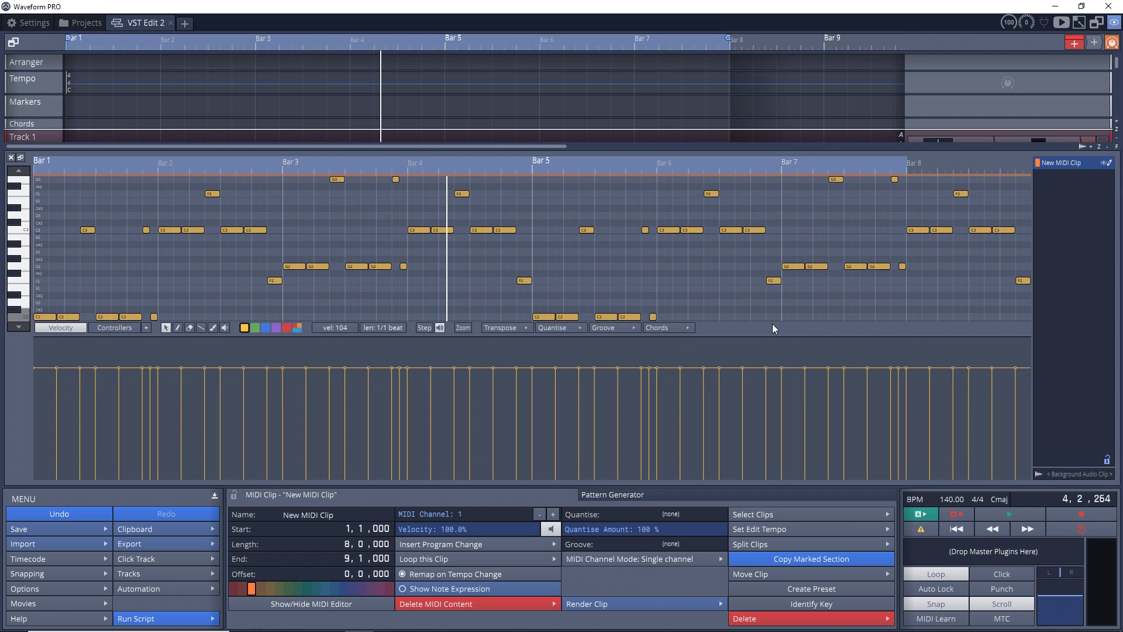
# Set the F2 note's velocity near Bar 7 to 109
pyautogui.moveTo(766, 366); pyautogui.dragTo(766, 339)
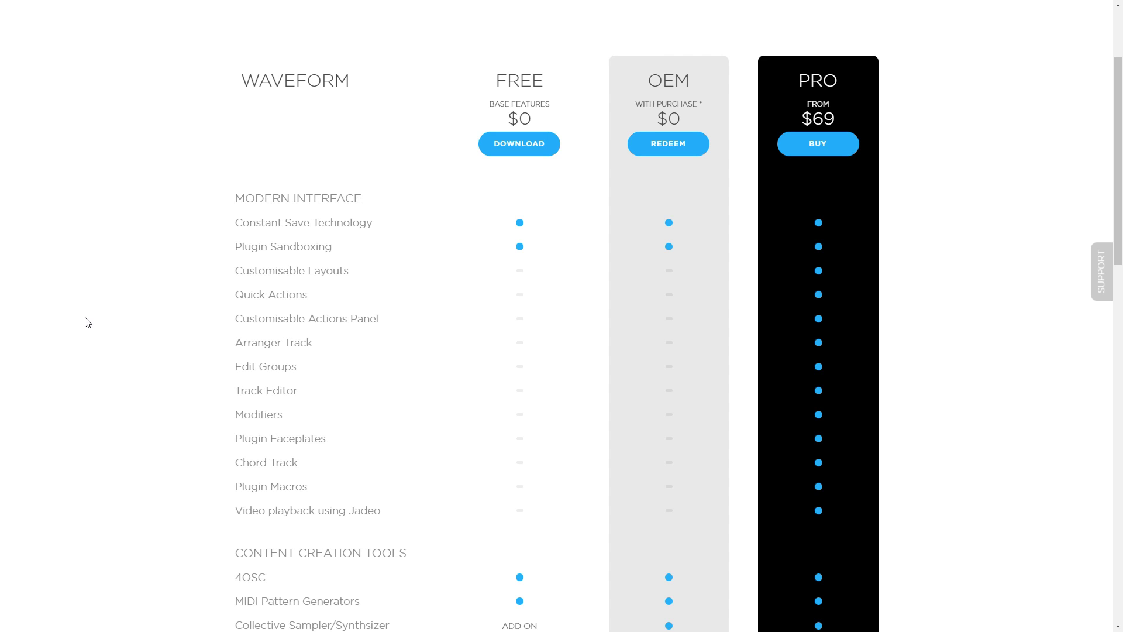
# Scroll past the pricing table and back up to the 4OSC and Micro Drum Sampler descriptions
pyautogui.scroll(-10, 94, 331)
pyautogui.scroll(20, 342, 278)
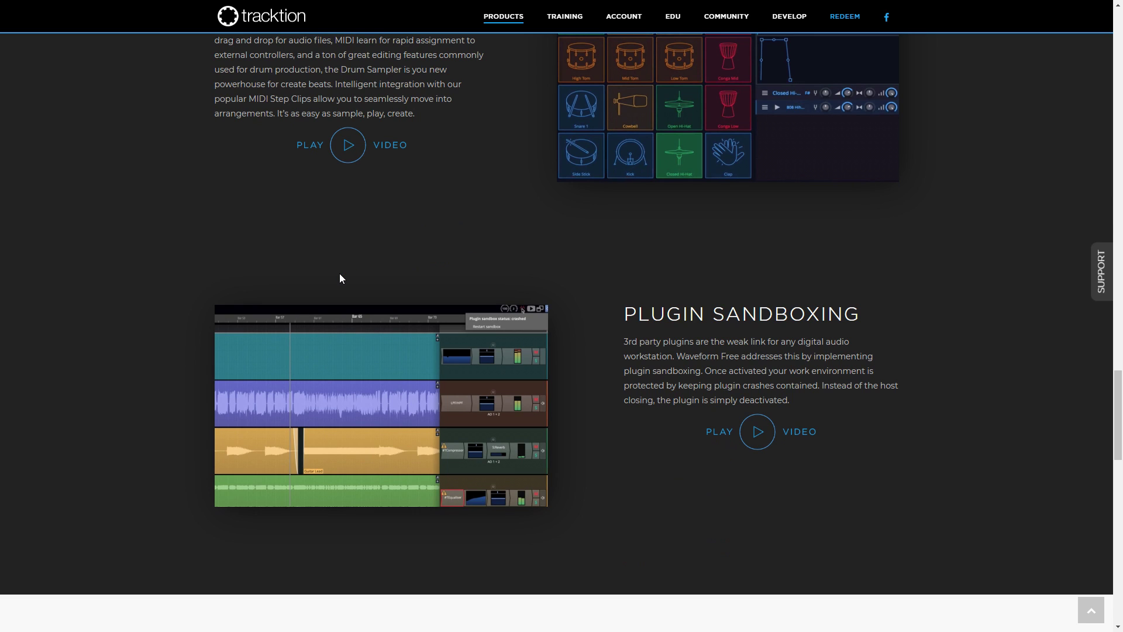
pyautogui.scroll(8, 345, 281)
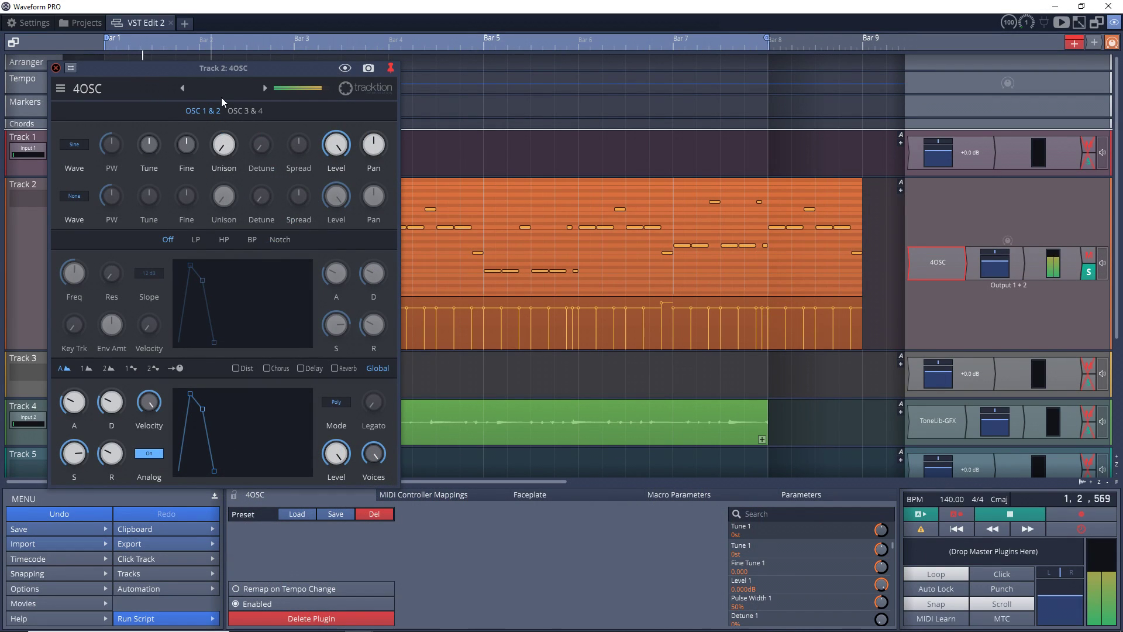
# Load the 4OSC: Basic Lead 1 preset on Track 2, then browse the preset list again
pyautogui.click(217, 90)
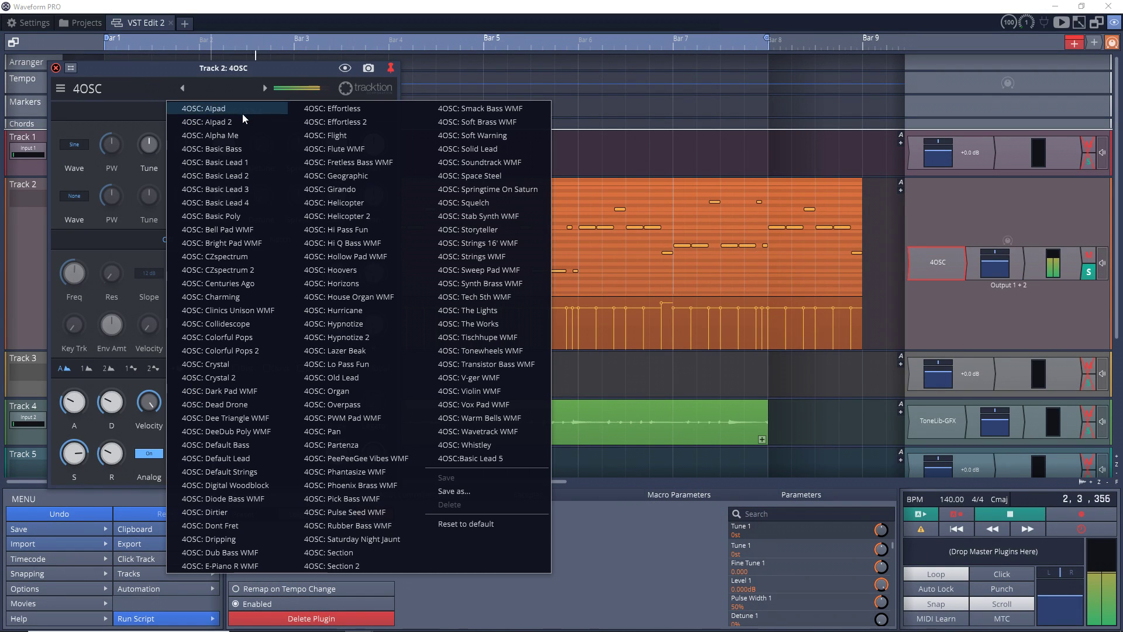
pyautogui.click(243, 159)
pyautogui.click(226, 88)
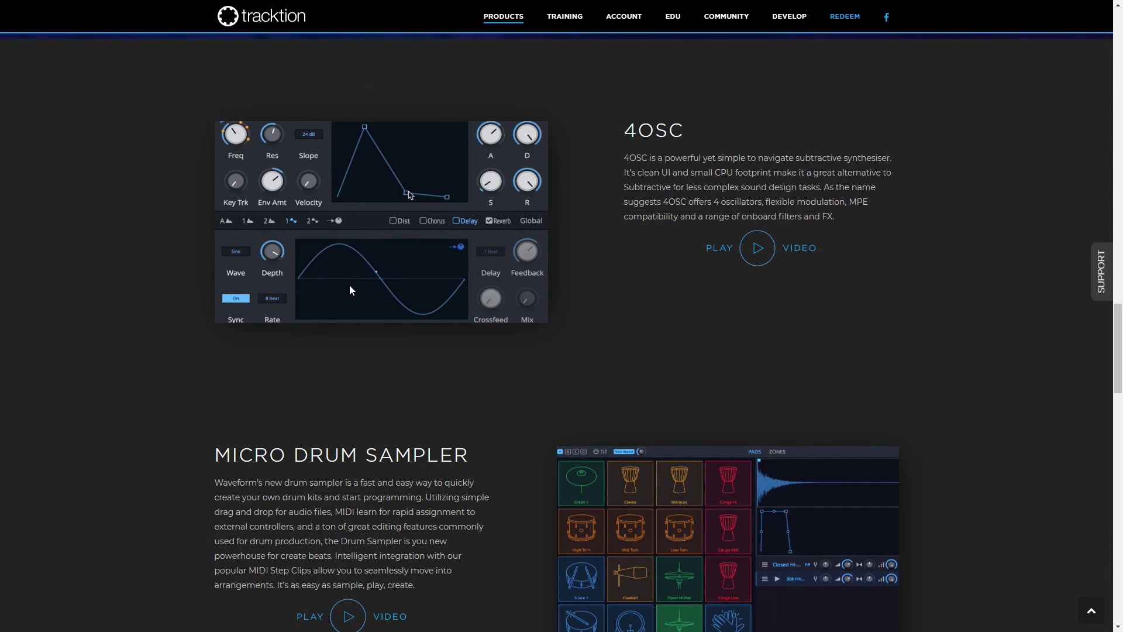
pyautogui.scroll(-5, 349, 289)
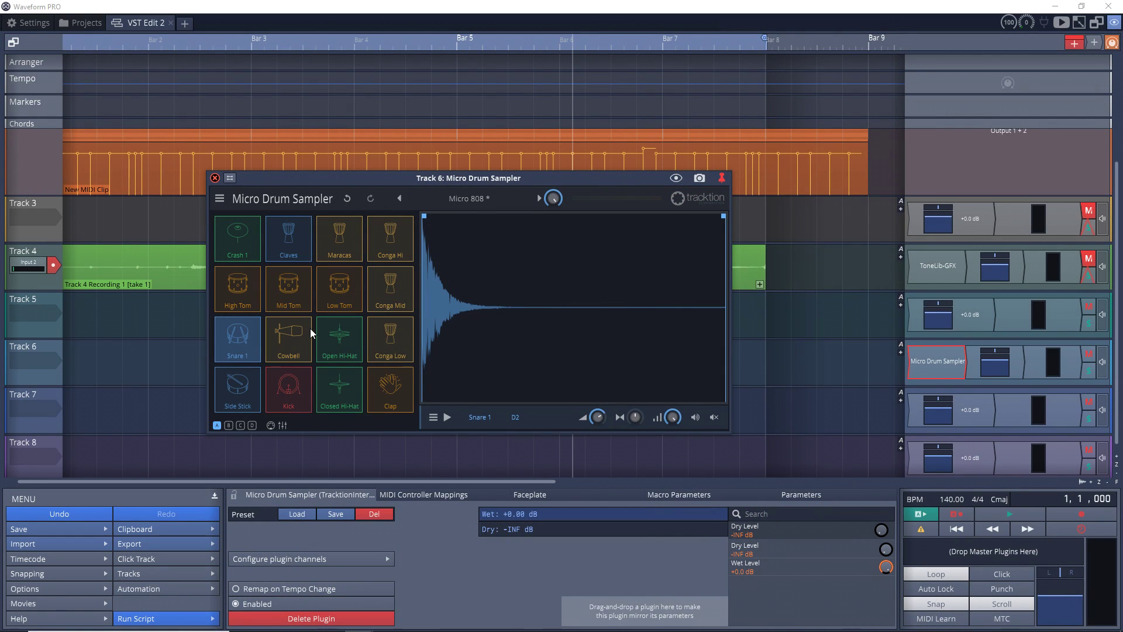
# Load CHS_HM_Kick onto the Kick pad and CHS_HM_Snare 1 onto Snare 1, then start a bassline pattern
pyautogui.click(463, 198)
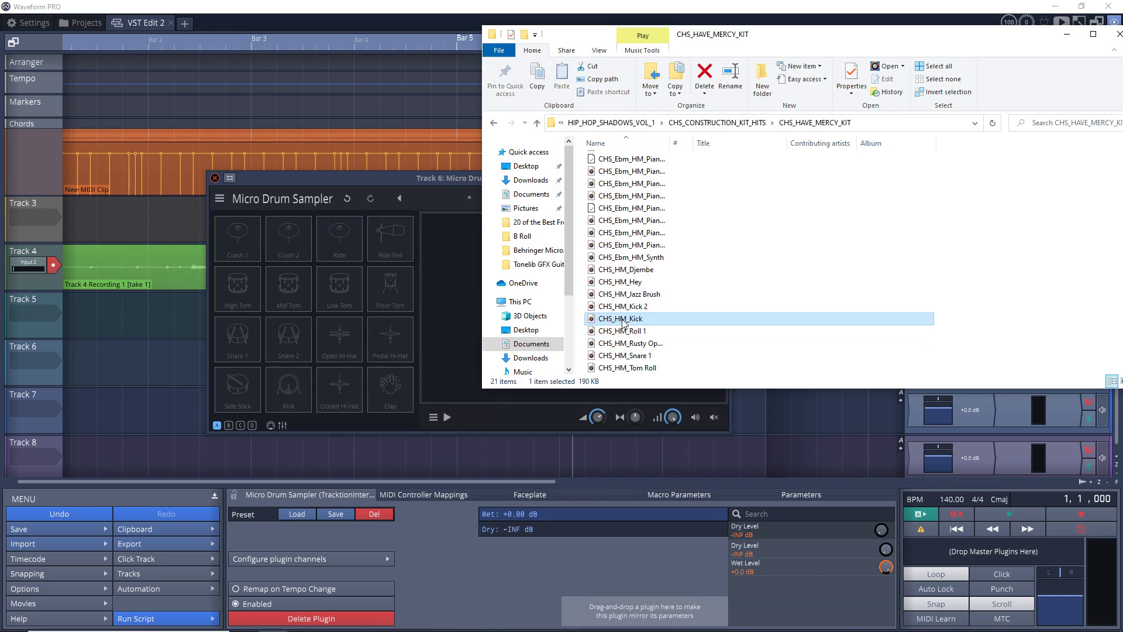
pyautogui.moveTo(625, 321); pyautogui.dragTo(290, 394)
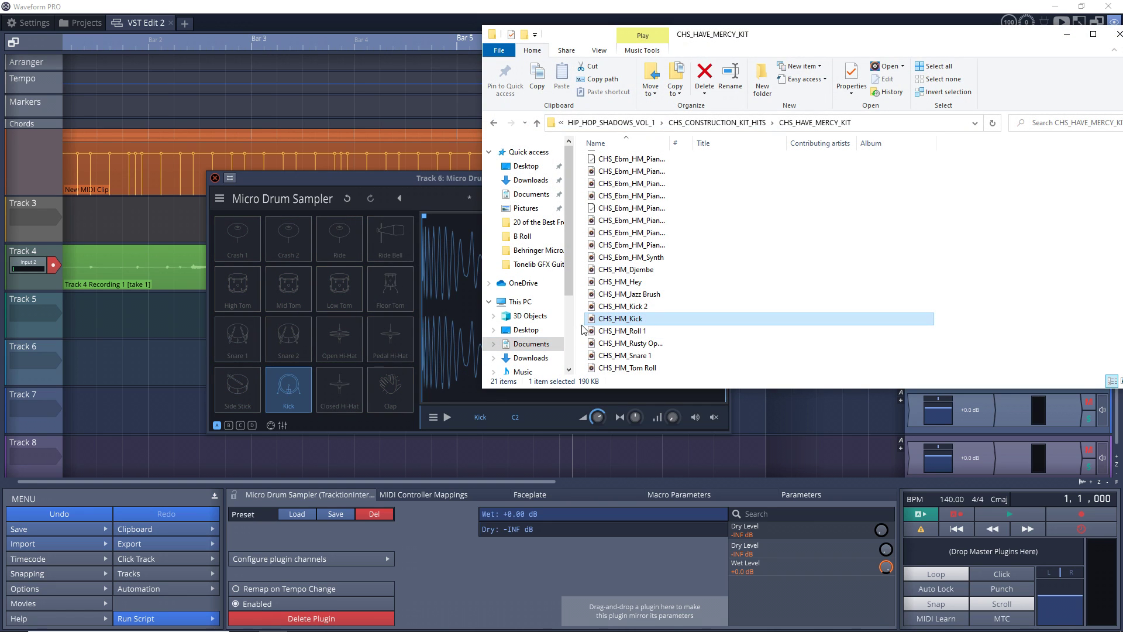
pyautogui.click(629, 307)
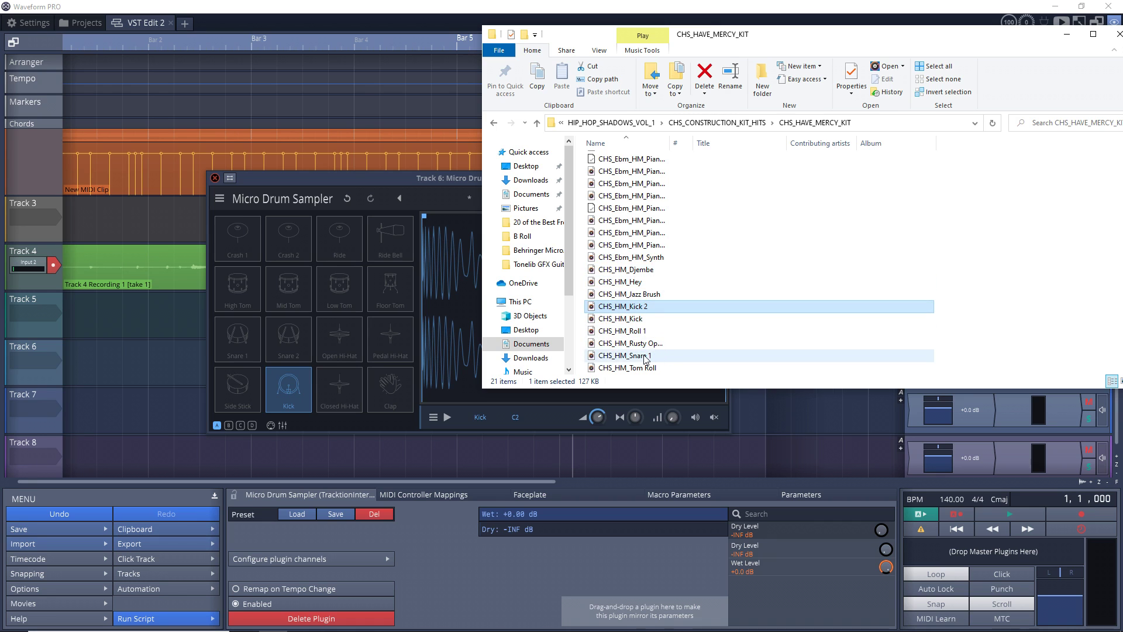
pyautogui.moveTo(646, 357); pyautogui.dragTo(240, 347)
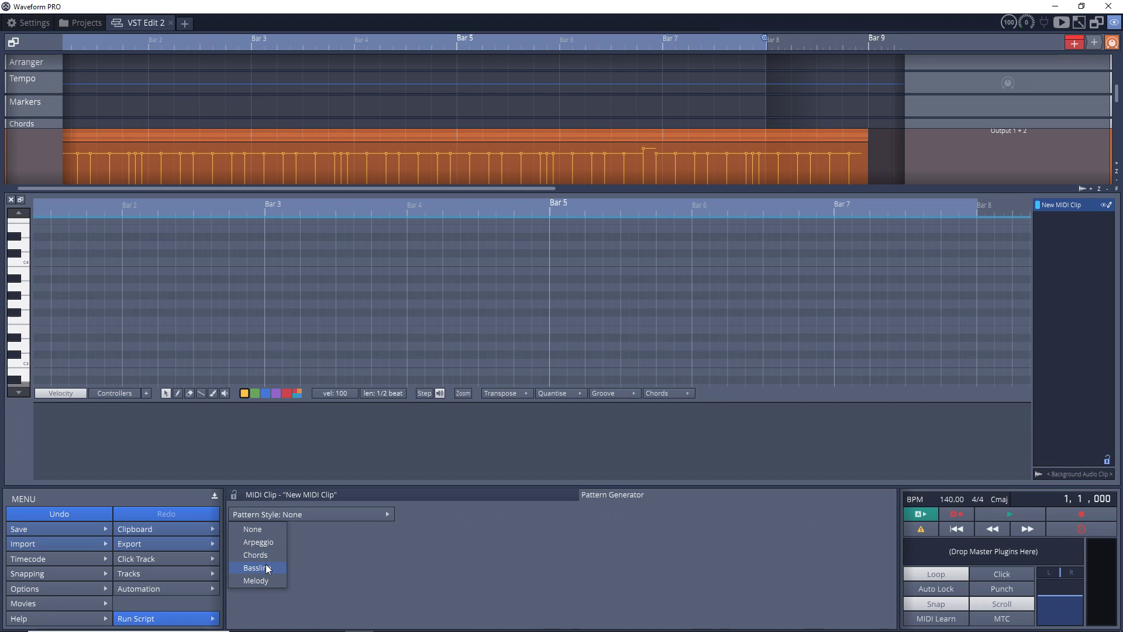
pyautogui.click(265, 564)
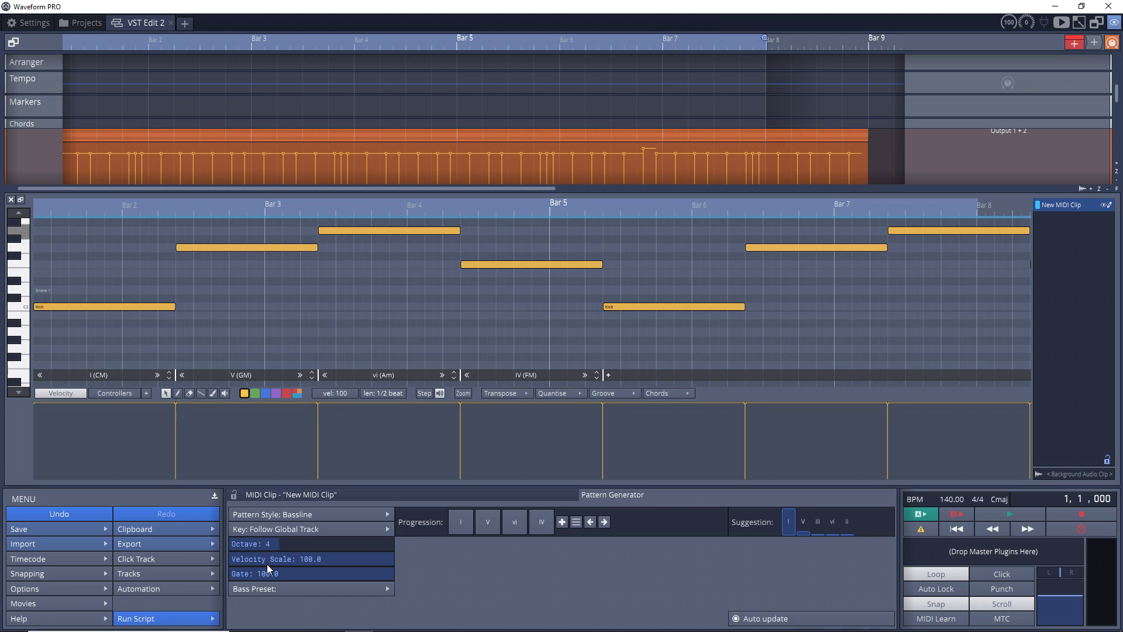
# Change the bassline's first chord to IV and its second chord to ii
pyautogui.click(97, 374)
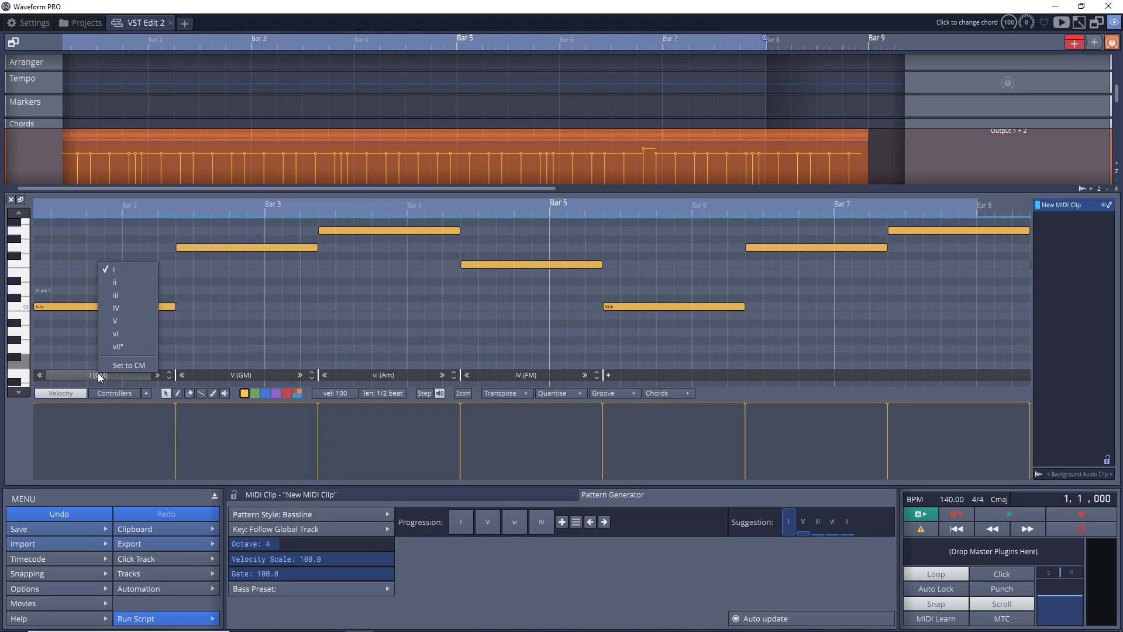
pyautogui.click(119, 309)
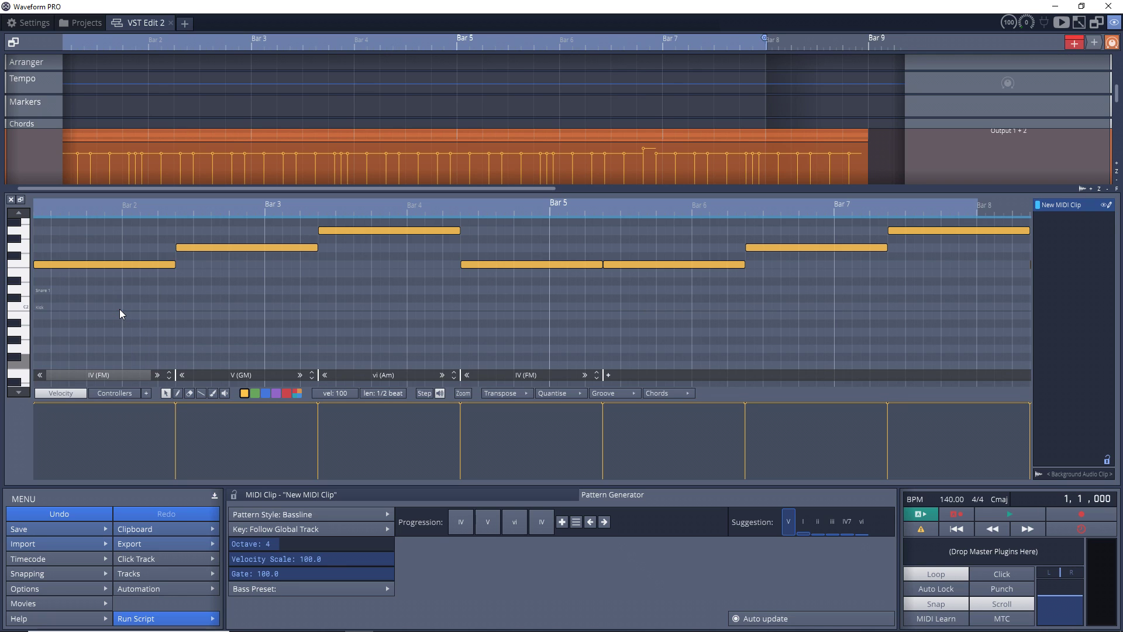
pyautogui.click(242, 375)
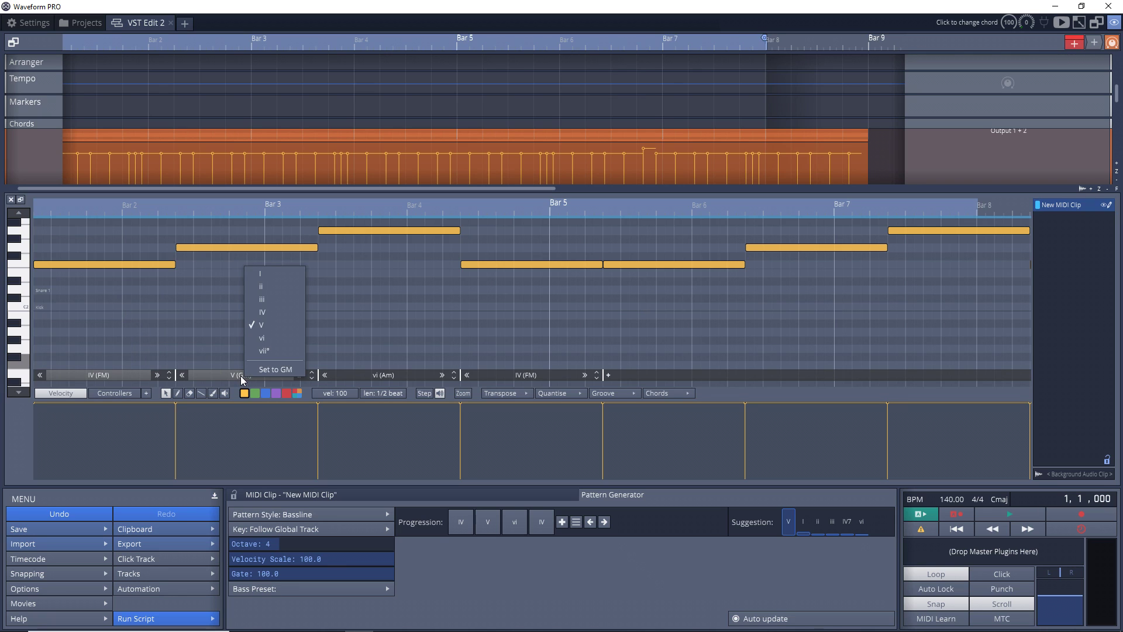
pyautogui.click(261, 286)
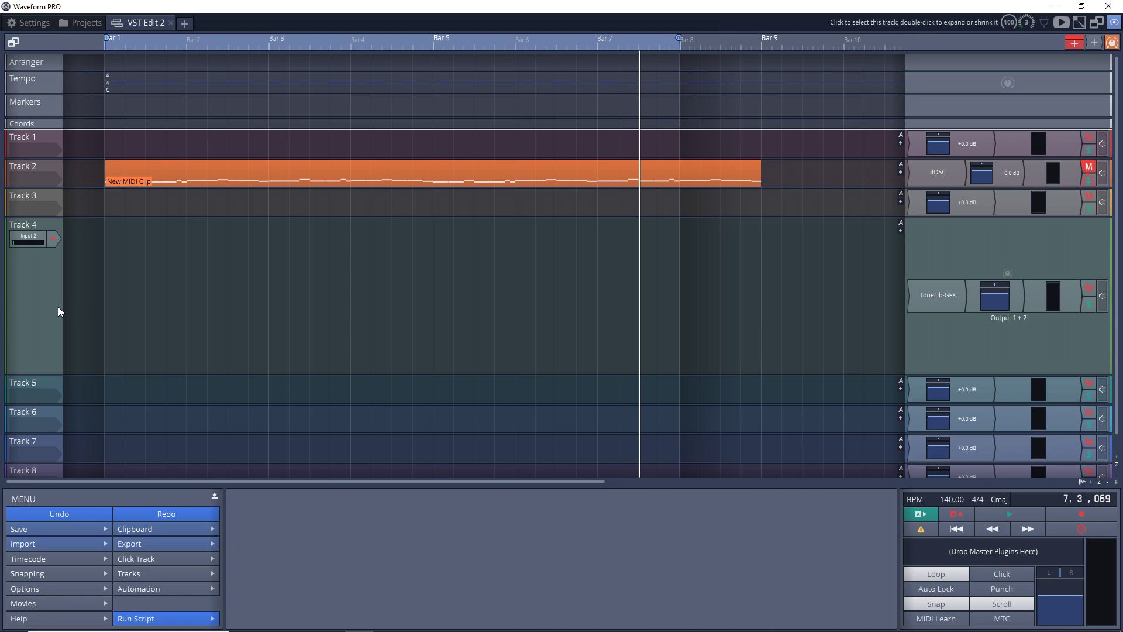
# Keep Track 4's input on Input 2 and arm the track for recording
pyautogui.click(29, 235)
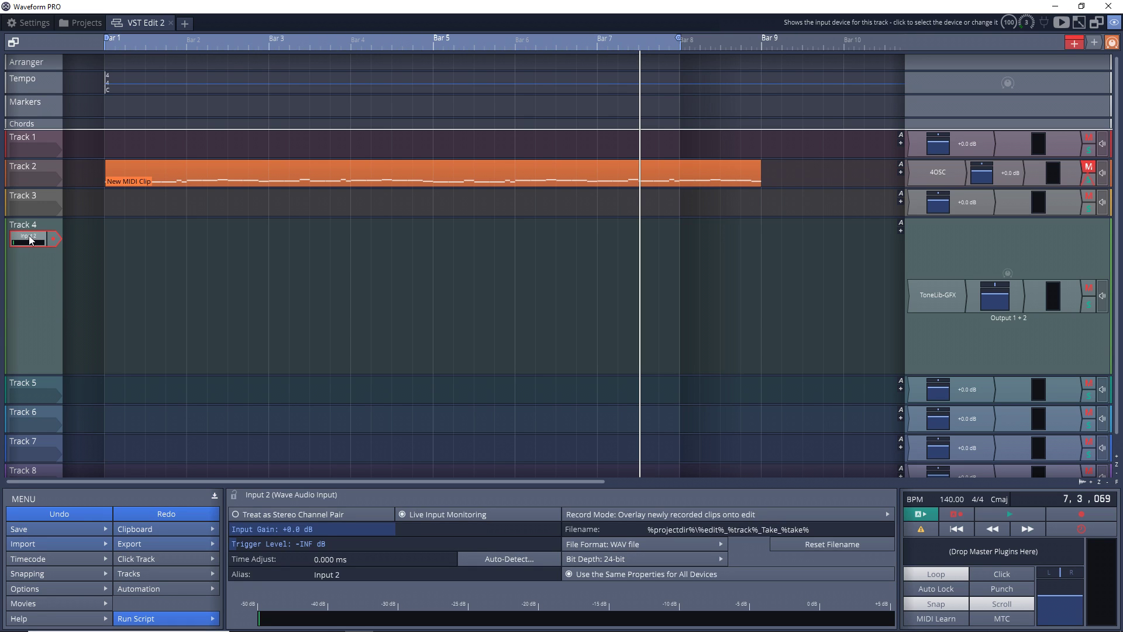
pyautogui.click(30, 236)
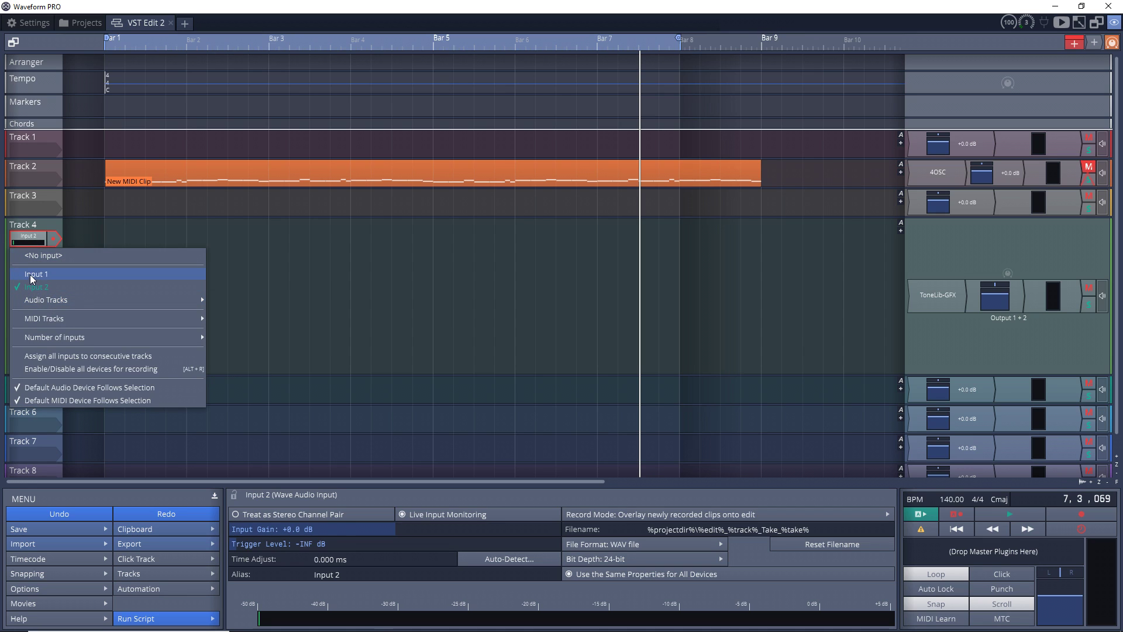
pyautogui.click(50, 286)
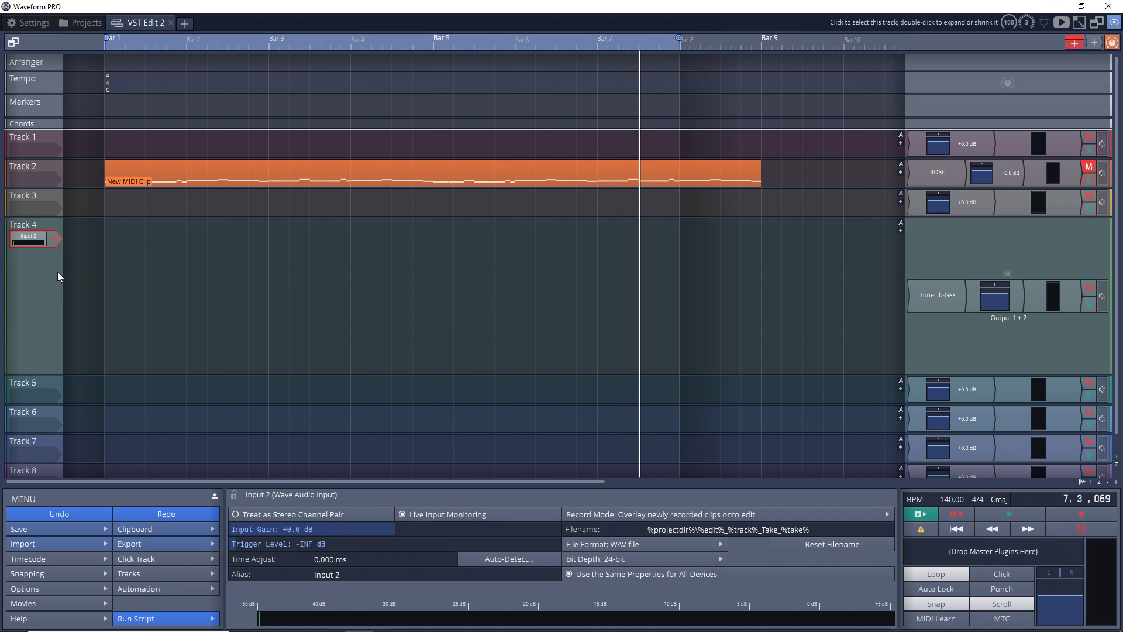
pyautogui.click(55, 240)
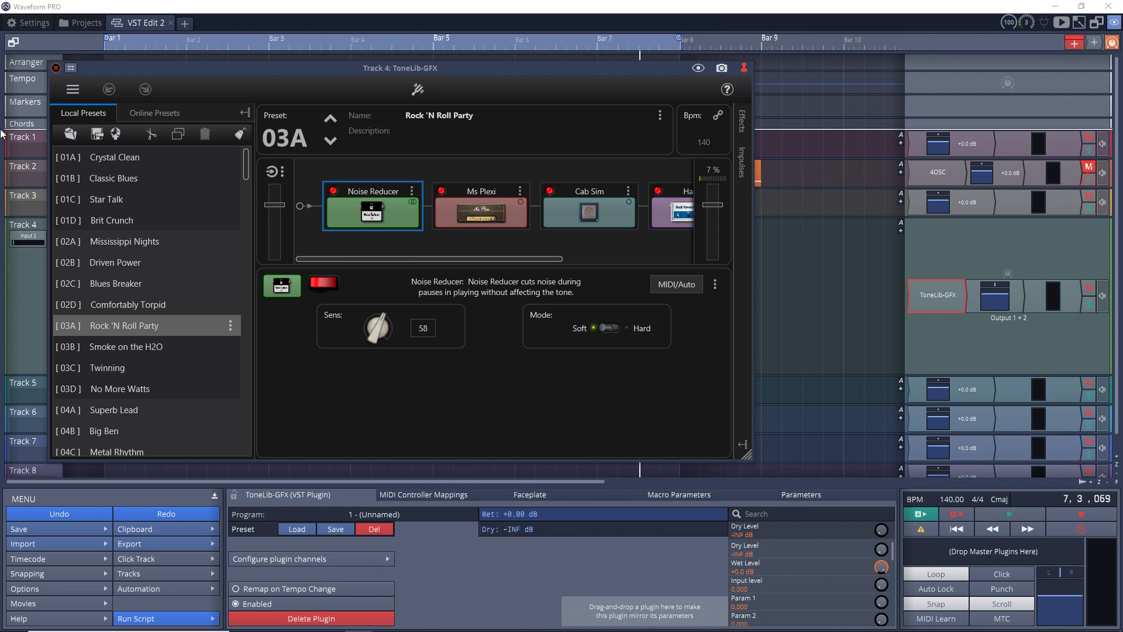
# Close ToneLib-GFX, return the playhead to bar 1, and start recording guitar on Track 4
pyautogui.click(55, 68)
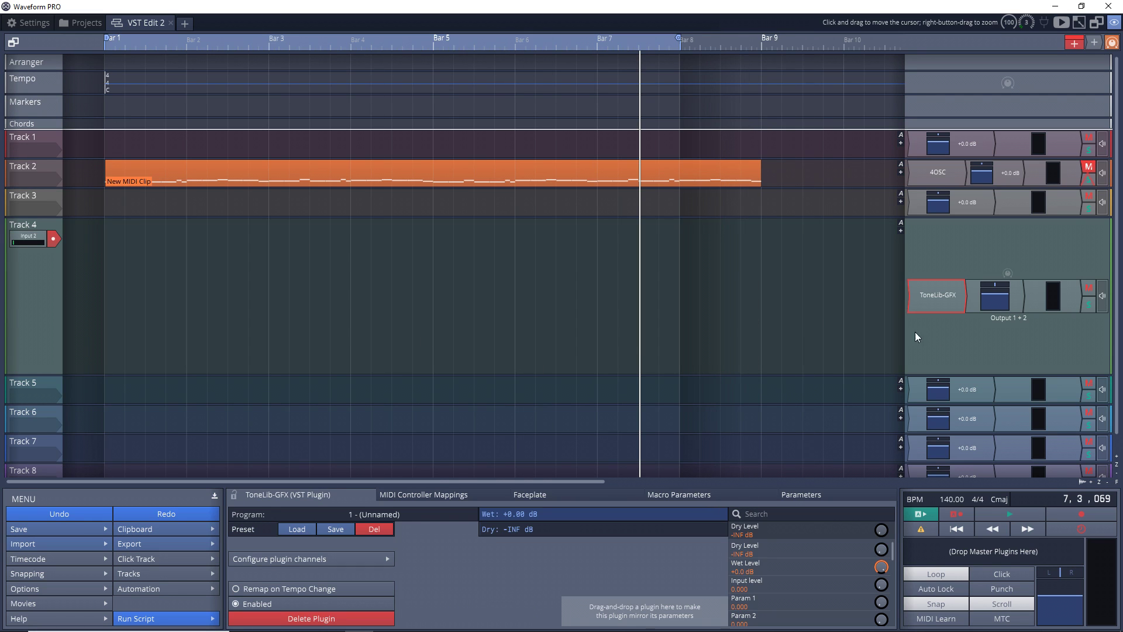
pyautogui.click(107, 277)
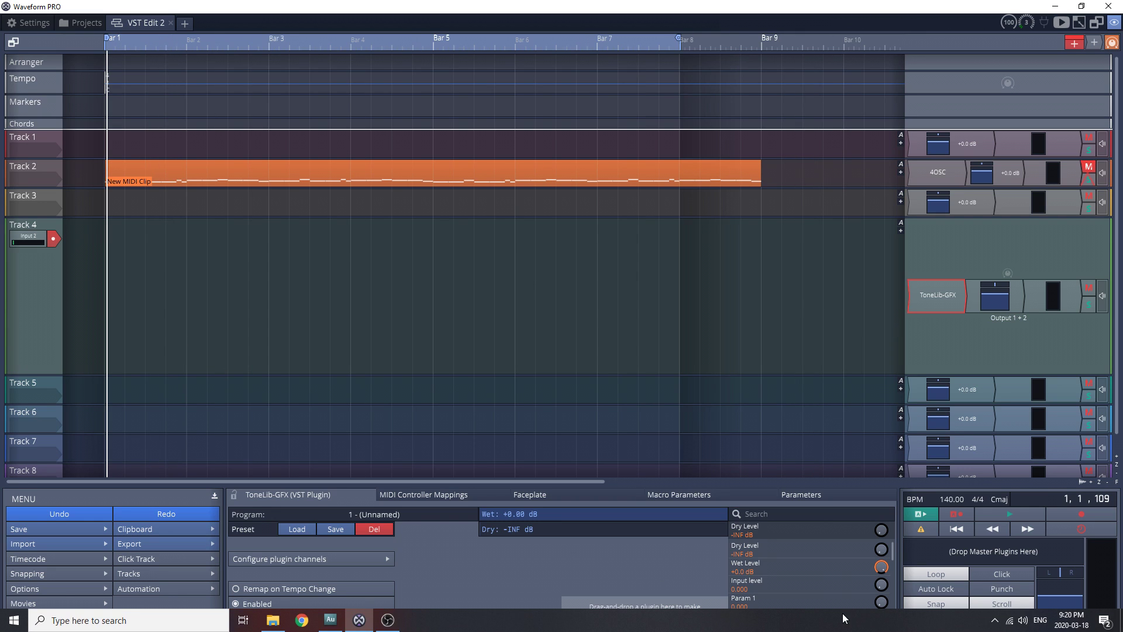
pyautogui.click(1070, 515)
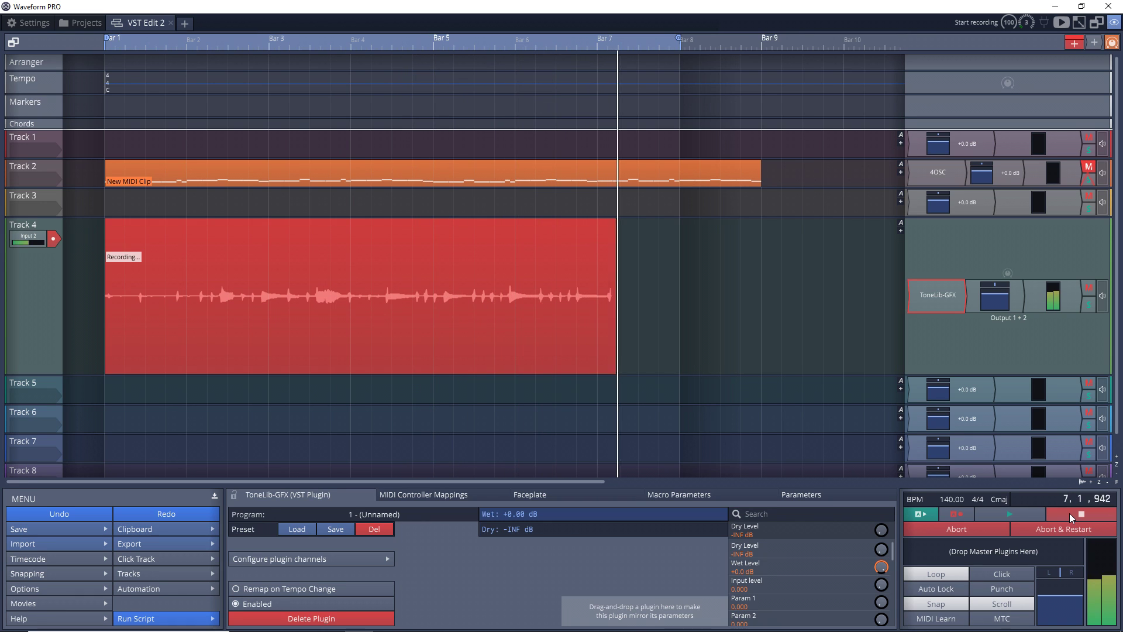
# Stop recording to keep Track 4 Recording 1, then expand Track 2's MIDI clip to show its notes
pyautogui.click(1069, 514)
pyautogui.click(244, 284)
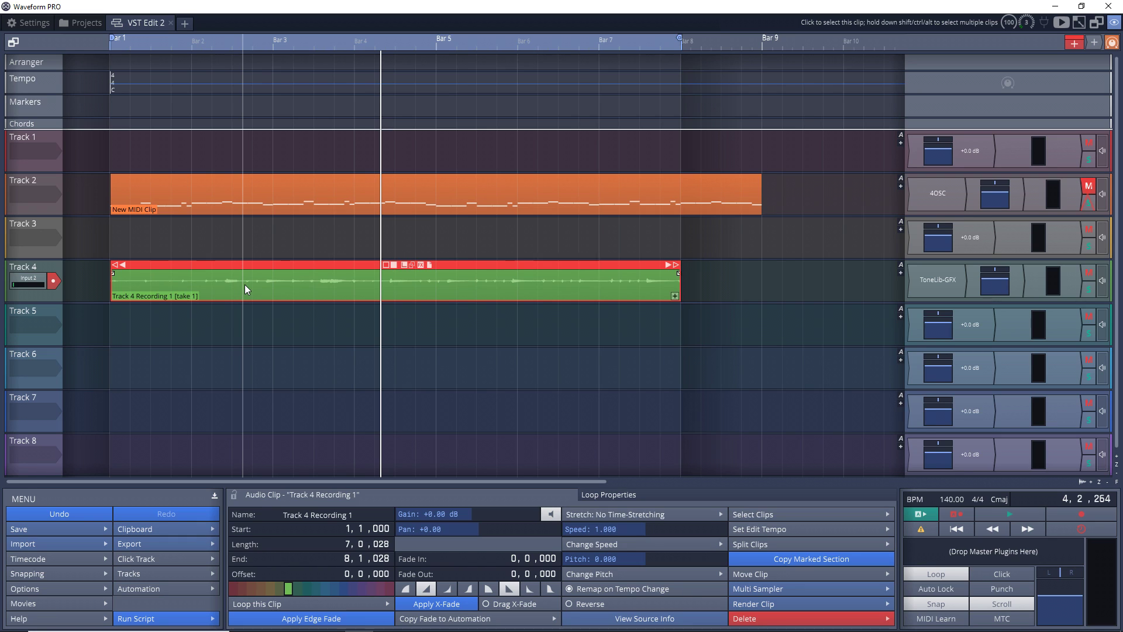
pyautogui.doubleClick(135, 199)
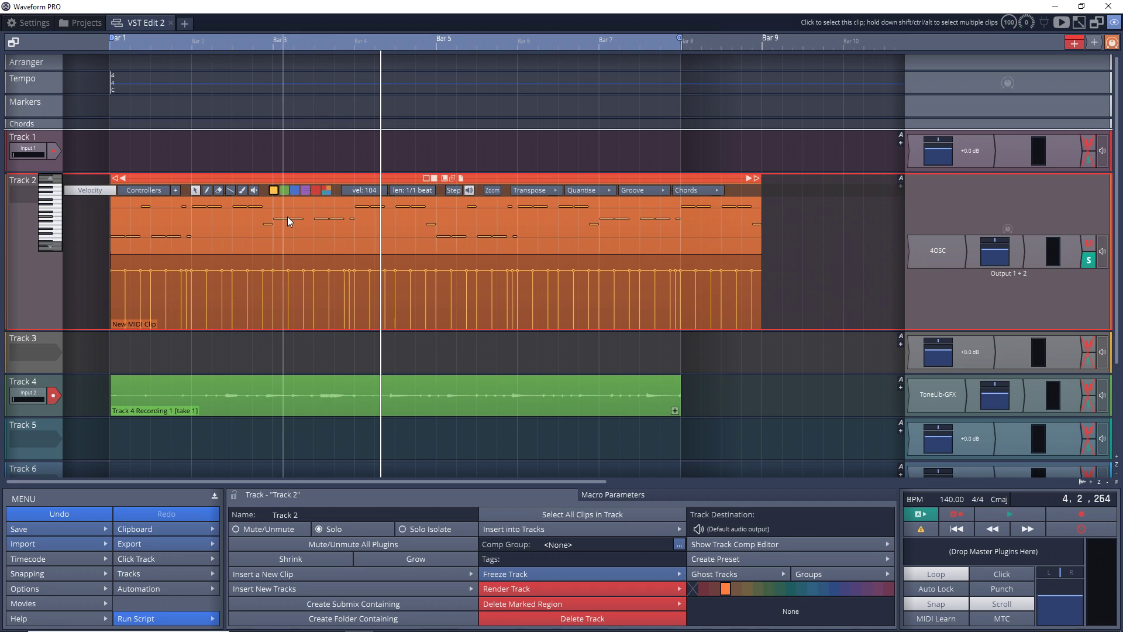
# Open the MIDI clip in the note editor, enlarging the panel and making note rows taller
pyautogui.doubleClick(217, 180)
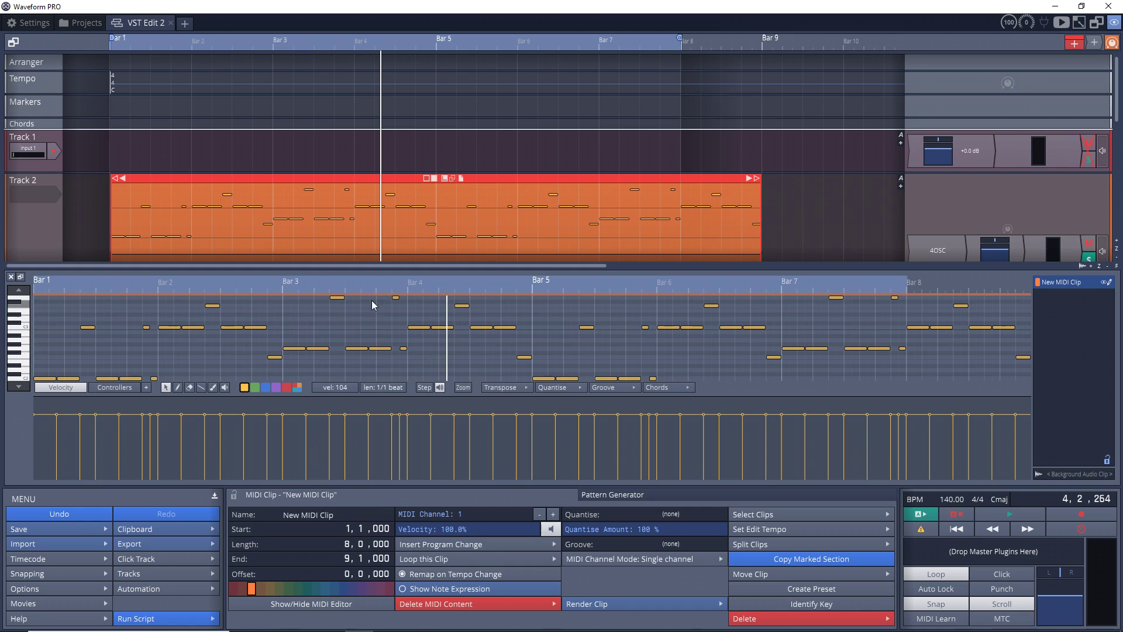
pyautogui.moveTo(818, 268); pyautogui.dragTo(818, 147)
pyautogui.click(765, 343)
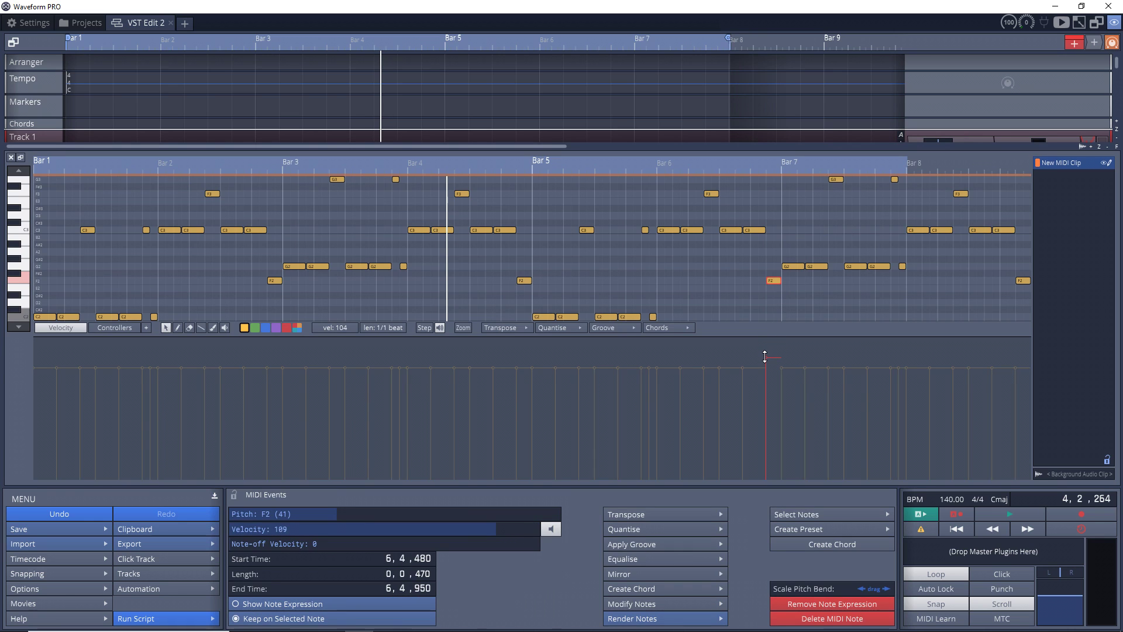
pyautogui.moveTo(767, 342); pyautogui.dragTo(768, 386)
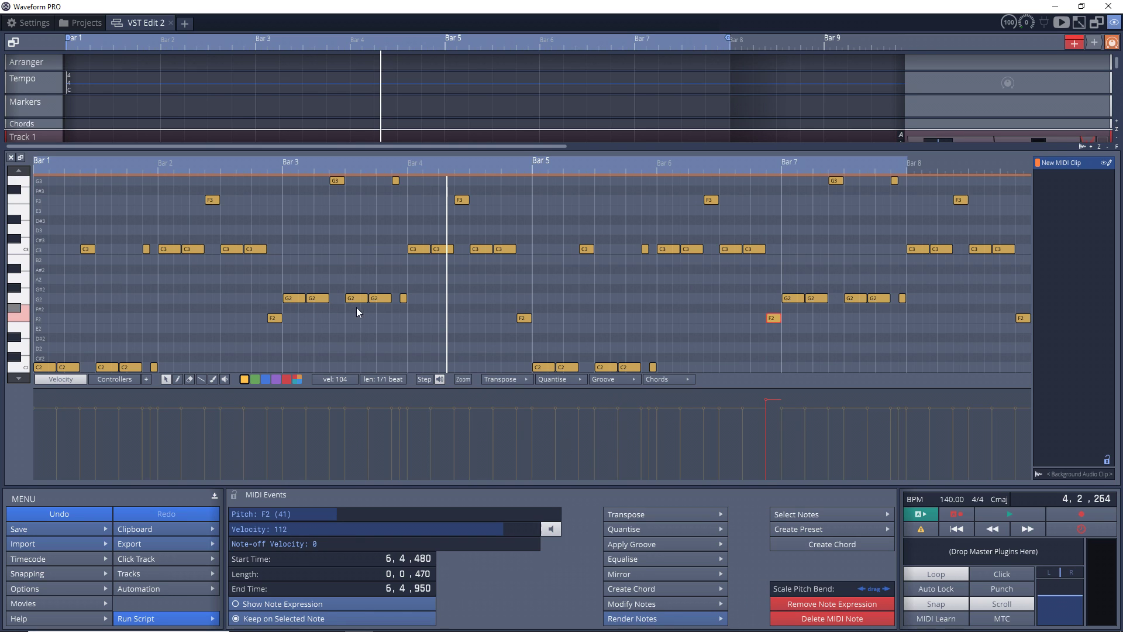
# Move the bar-4 C3 note down to B2, select the G2 note, then deselect and return to the start
pyautogui.moveTo(417, 247)
pyautogui.mouseDown()
pyautogui.moveTo(397, 247)
pyautogui.moveTo(412, 250)
pyautogui.mouseUp()
pyautogui.rightClick(412, 250)
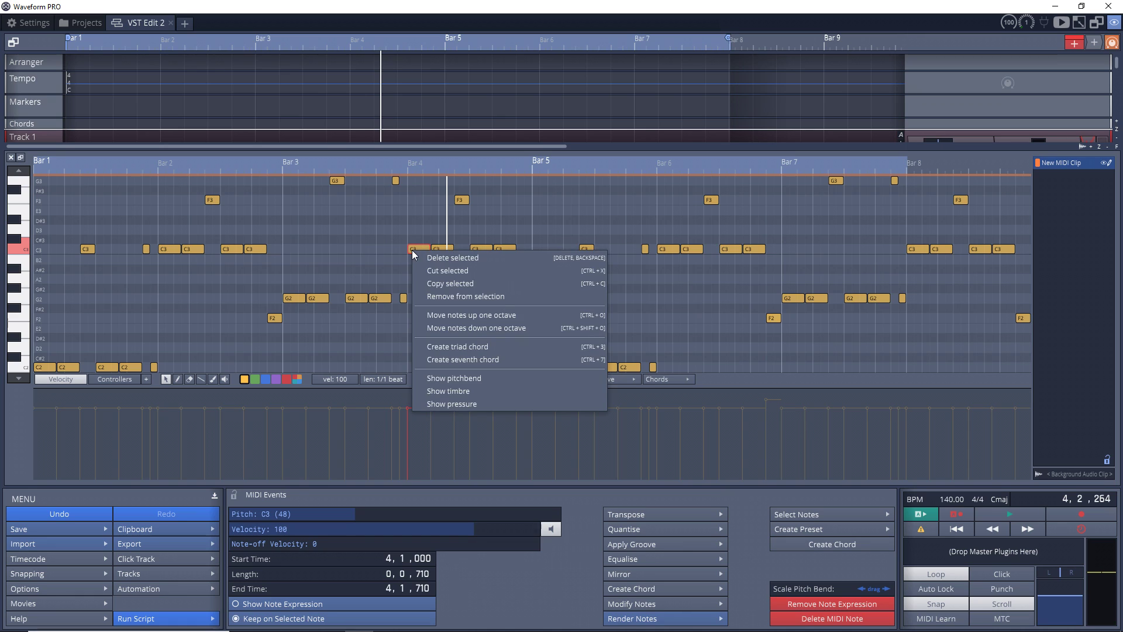
pyautogui.click(320, 298)
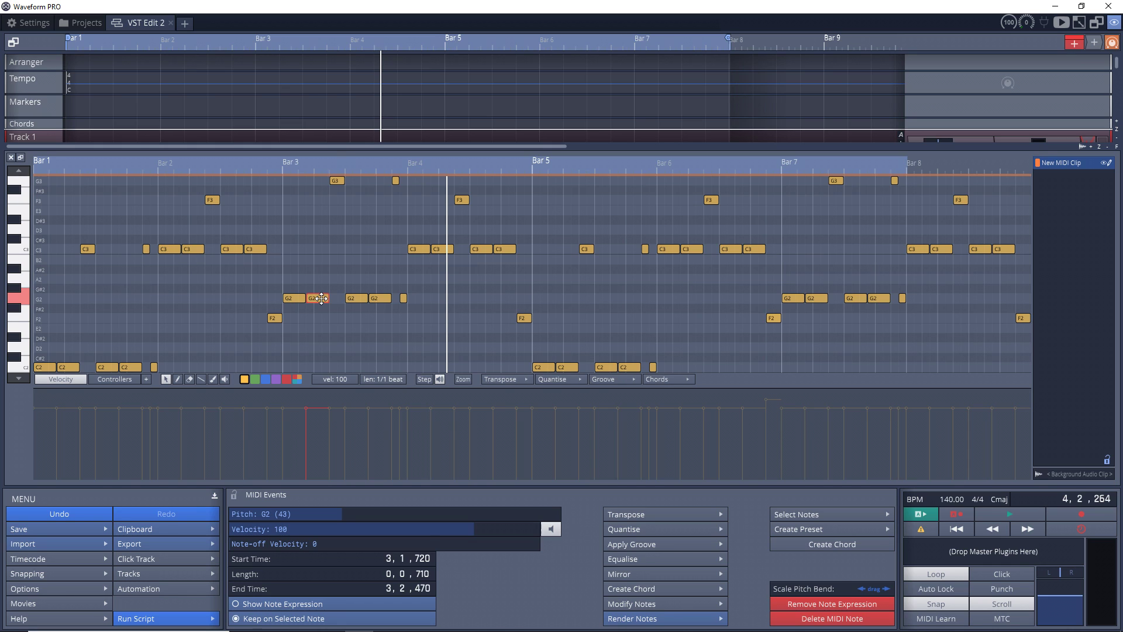
pyautogui.click(65, 144)
pyautogui.click(65, 144)
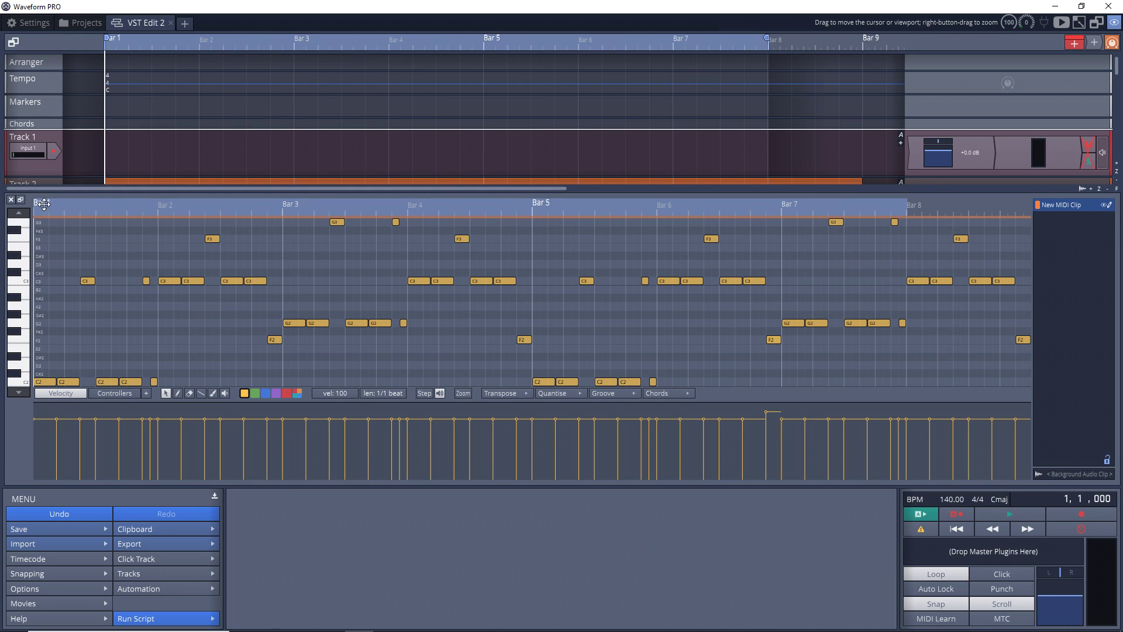
# Open 4OSC on Track 2, start playback, and audition Basic Lead 1, Basic Bass, Crystal and Hurricane
pyautogui.doubleClick(941, 269)
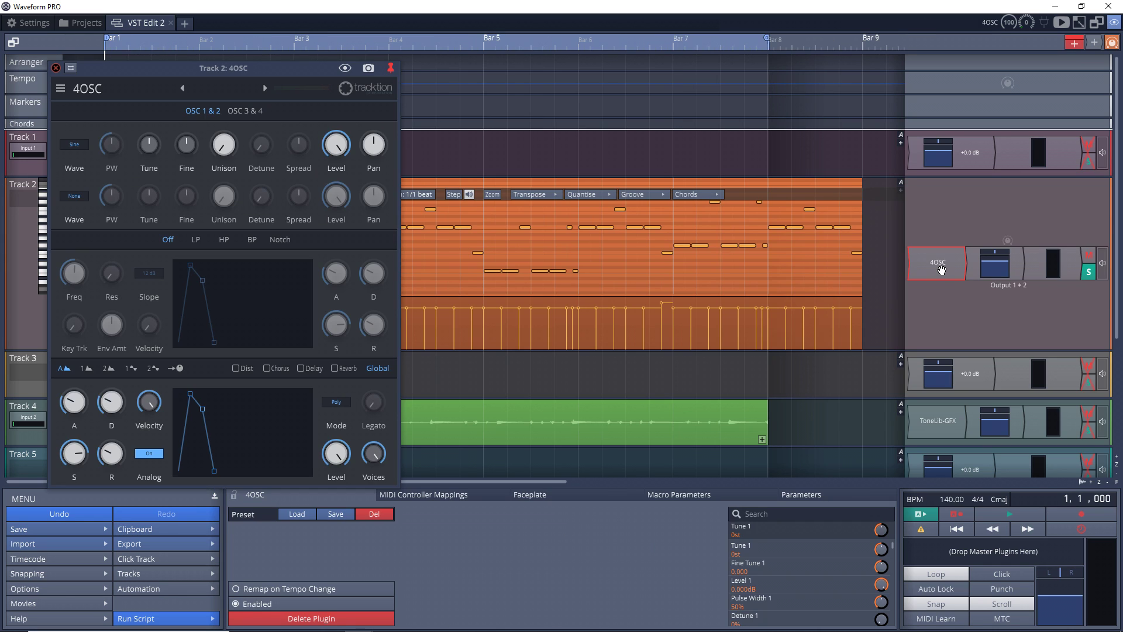
pyautogui.press('space')
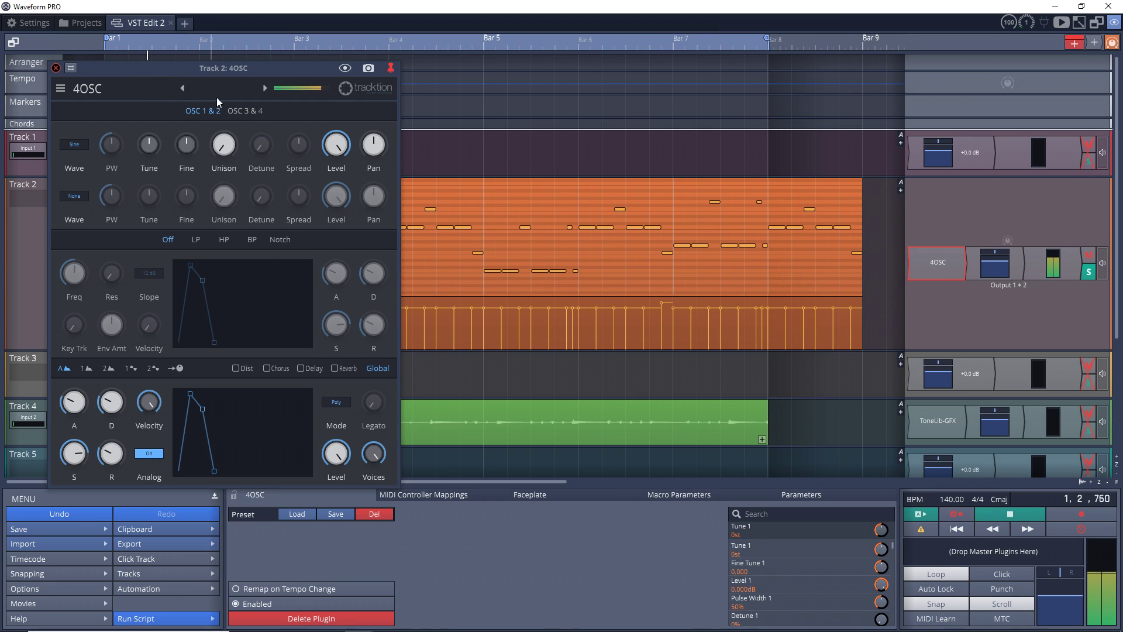
pyautogui.click(217, 90)
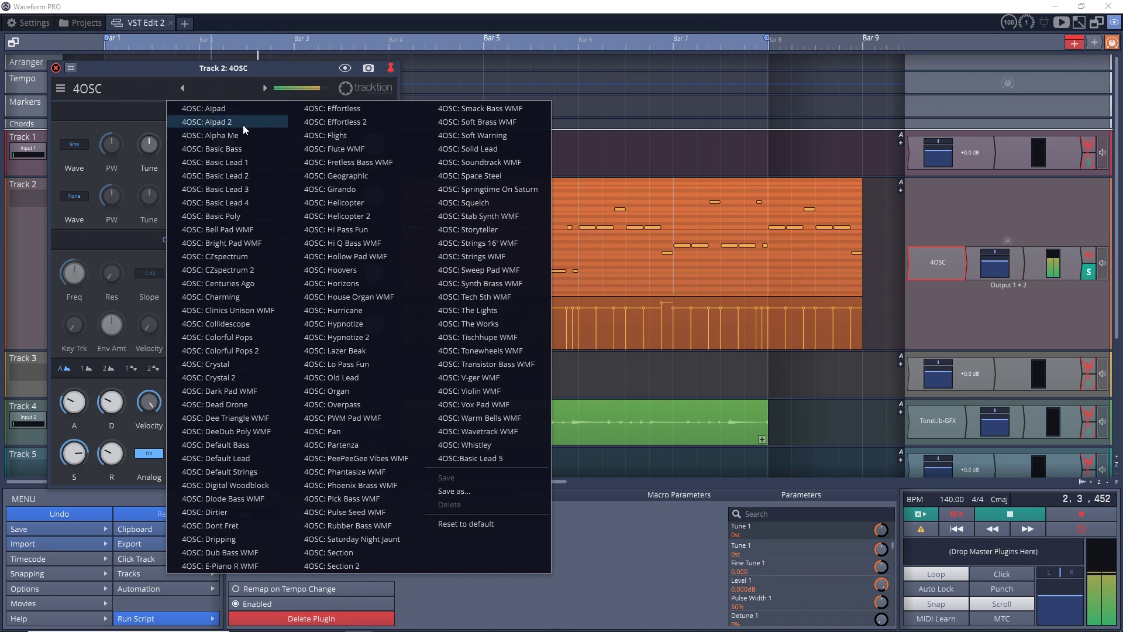
pyautogui.click(246, 160)
pyautogui.click(218, 89)
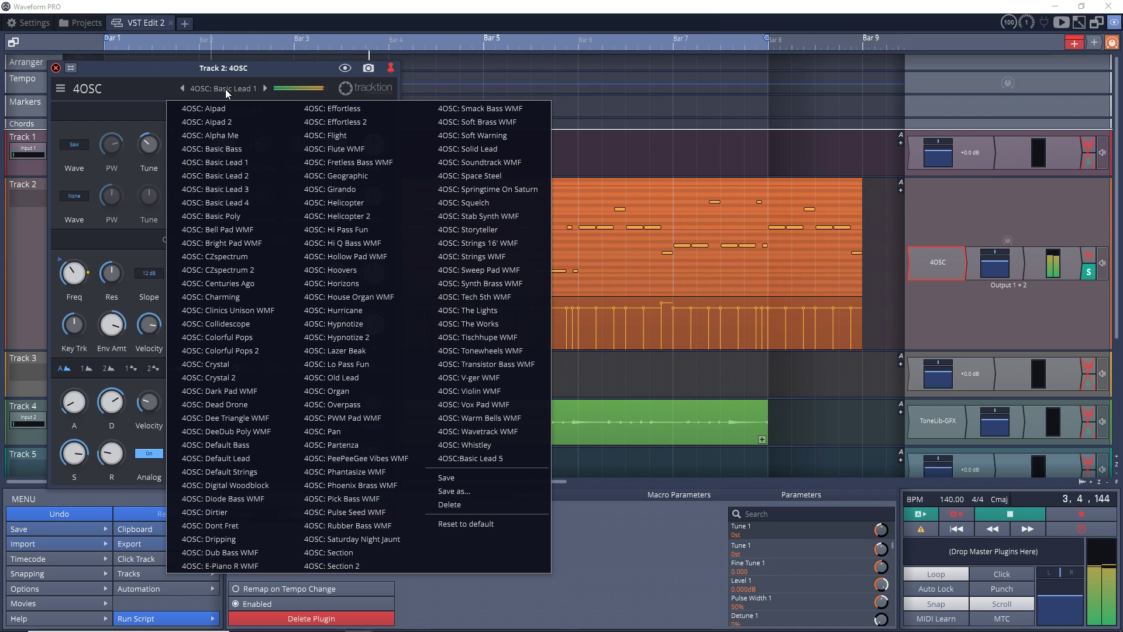
pyautogui.click(245, 149)
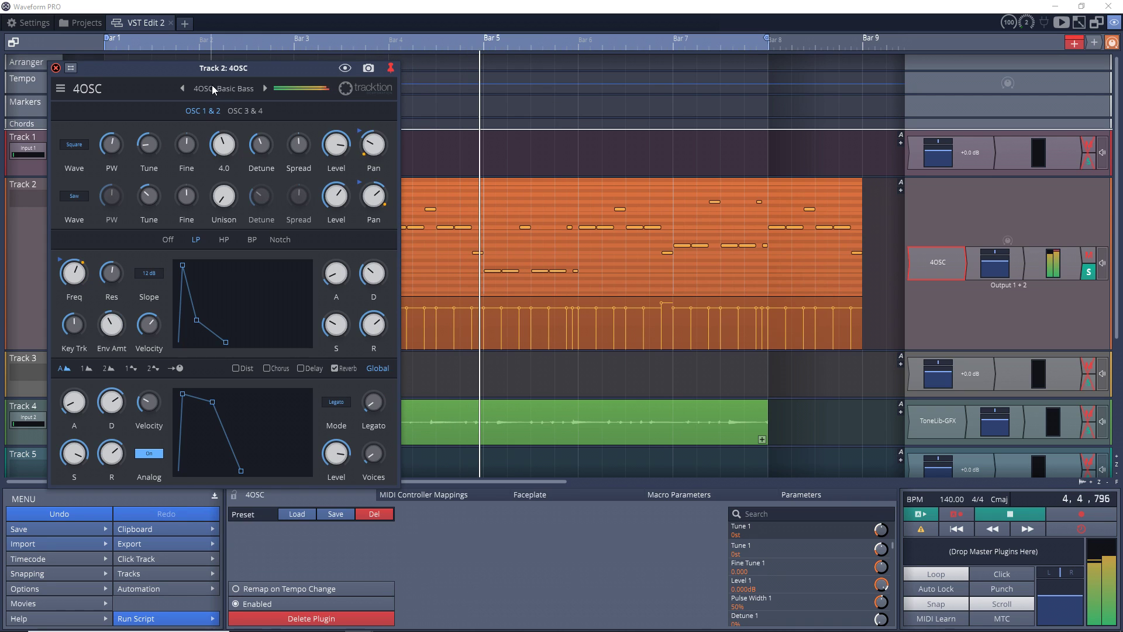
pyautogui.click(216, 90)
pyautogui.click(233, 364)
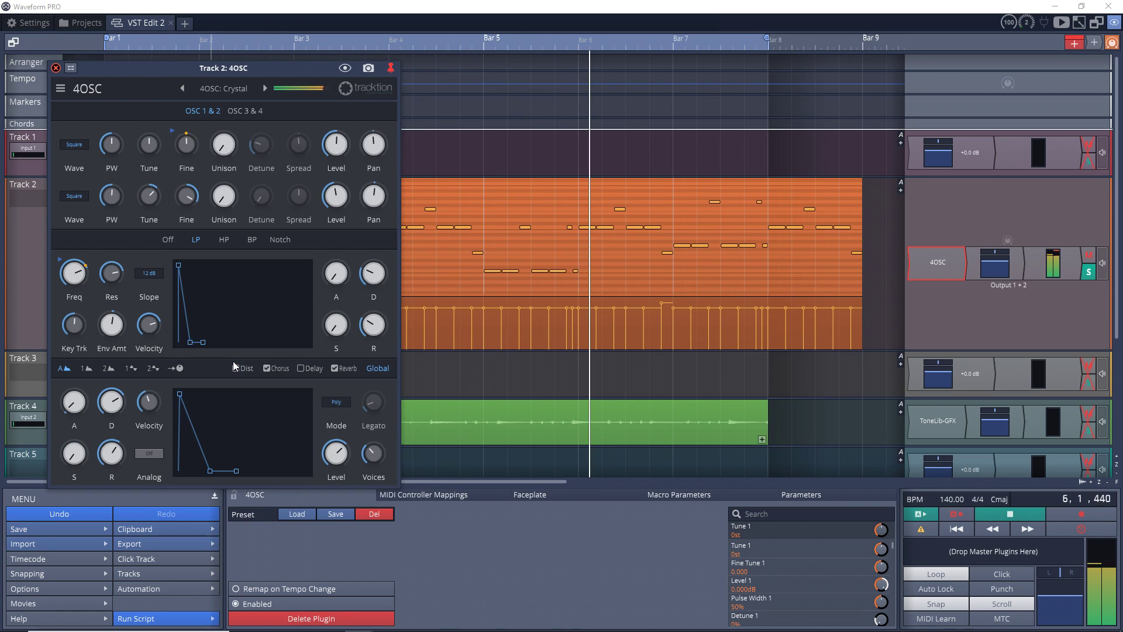
pyautogui.click(208, 84)
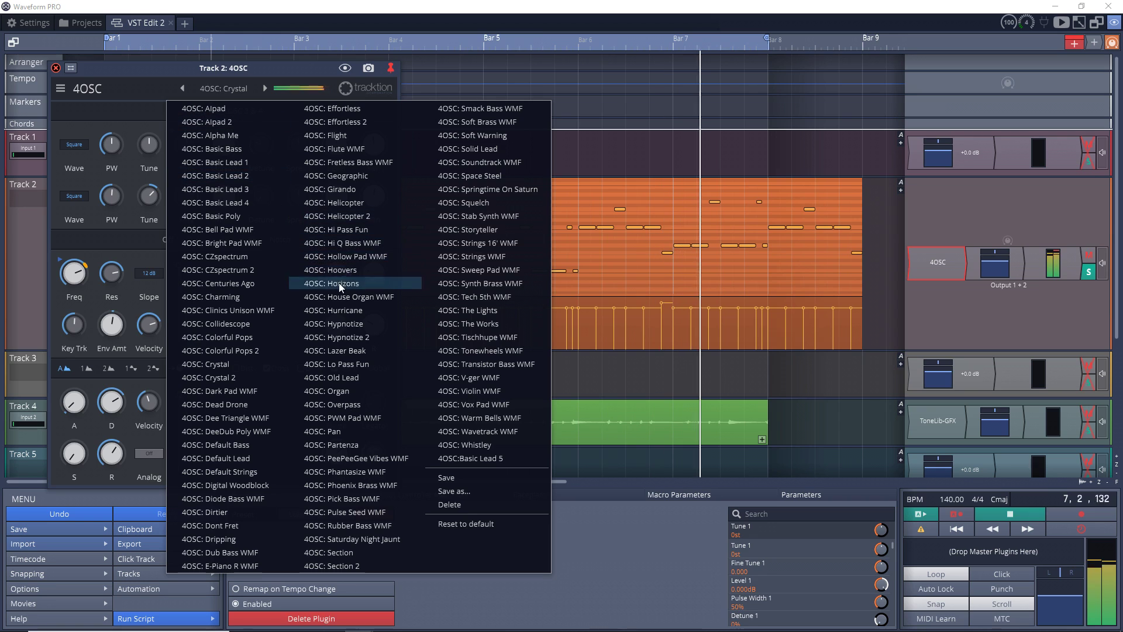
pyautogui.click(351, 311)
# Audition the House Organ WMF, PeePeeGee Vibes WMF, Pick Bass WMF, Strings 16' WMF and Soft Brass WMF presets
pyautogui.click(223, 87)
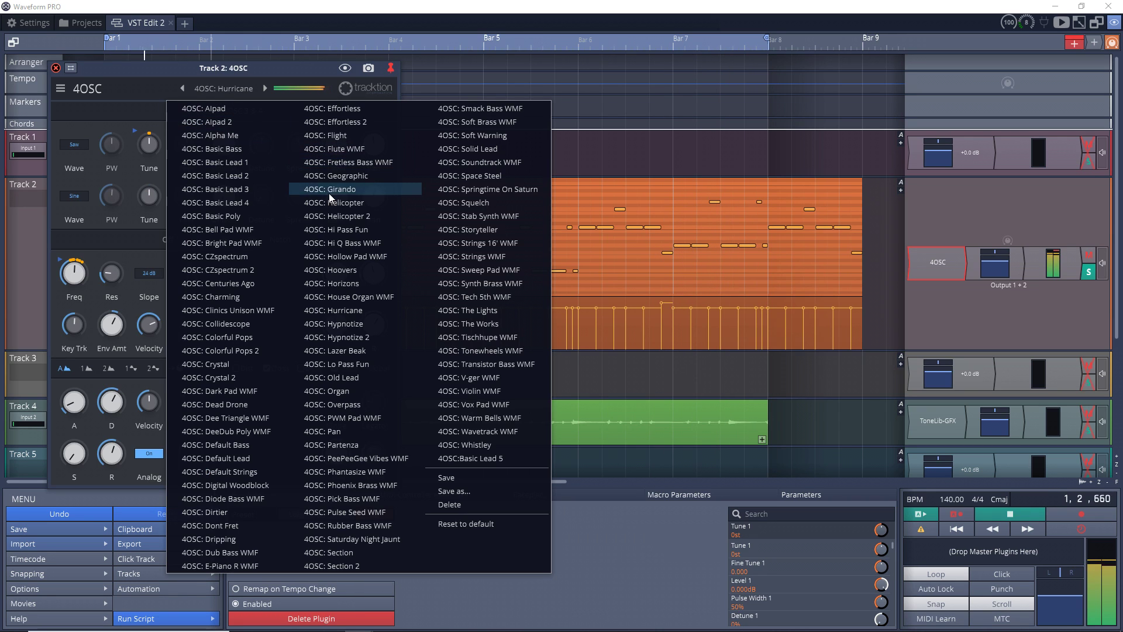
pyautogui.click(388, 300)
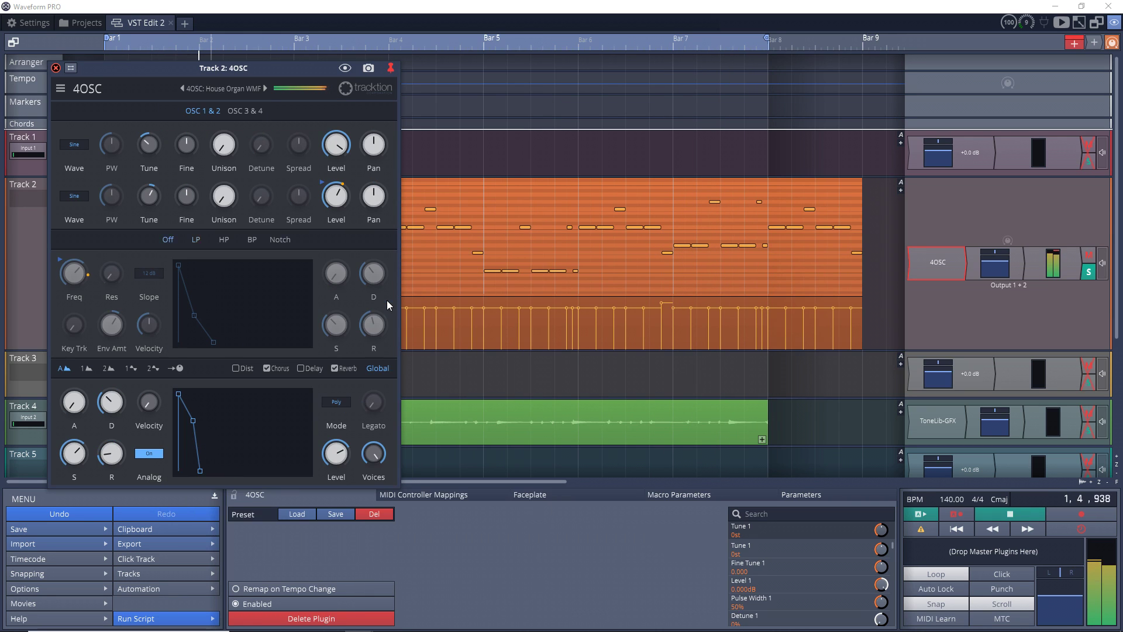
pyautogui.click(224, 88)
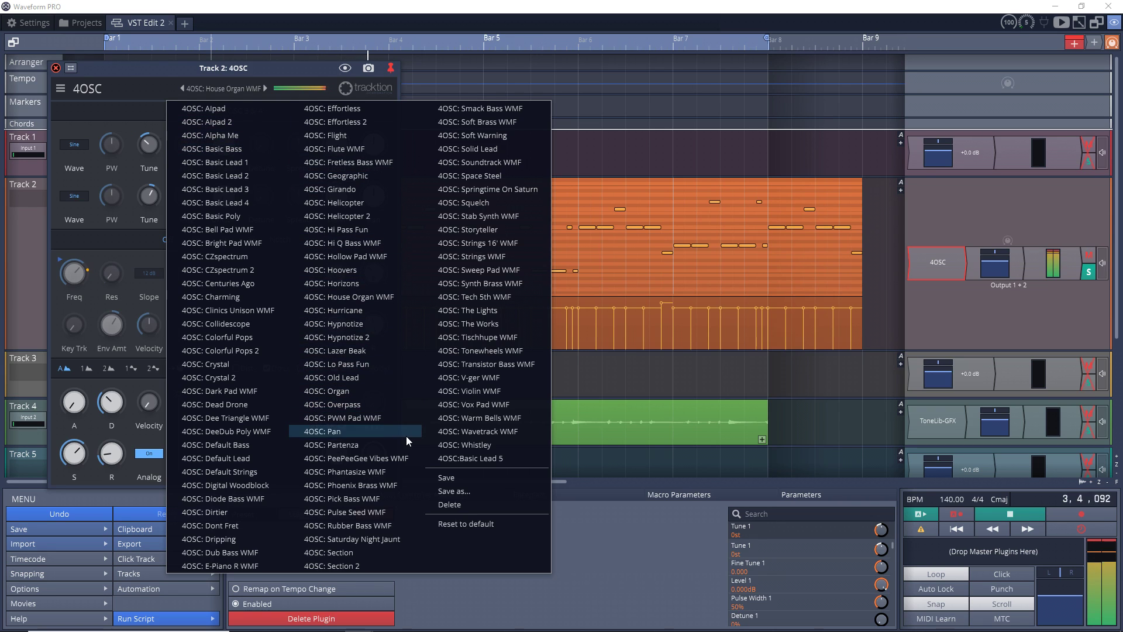
pyautogui.click(403, 456)
pyautogui.click(220, 88)
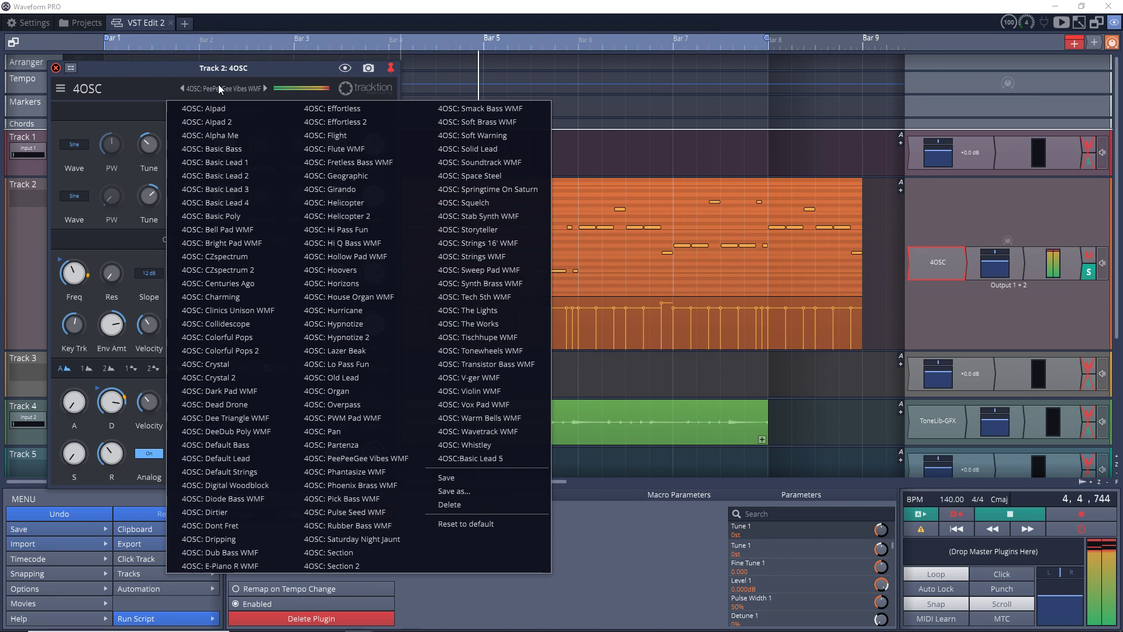
pyautogui.click(386, 495)
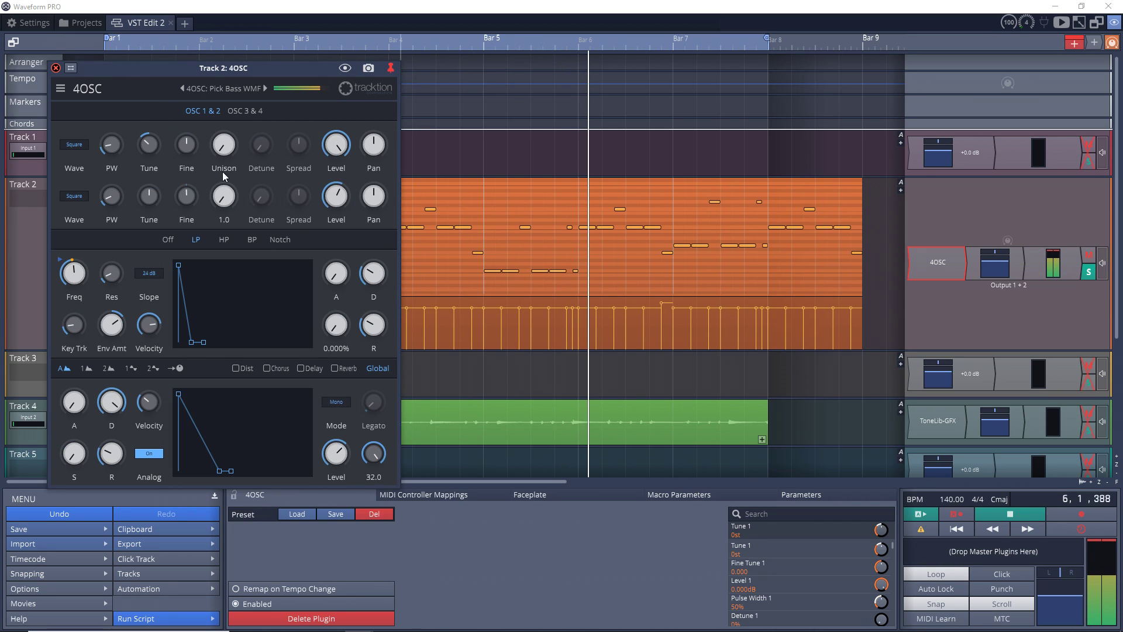
pyautogui.click(224, 86)
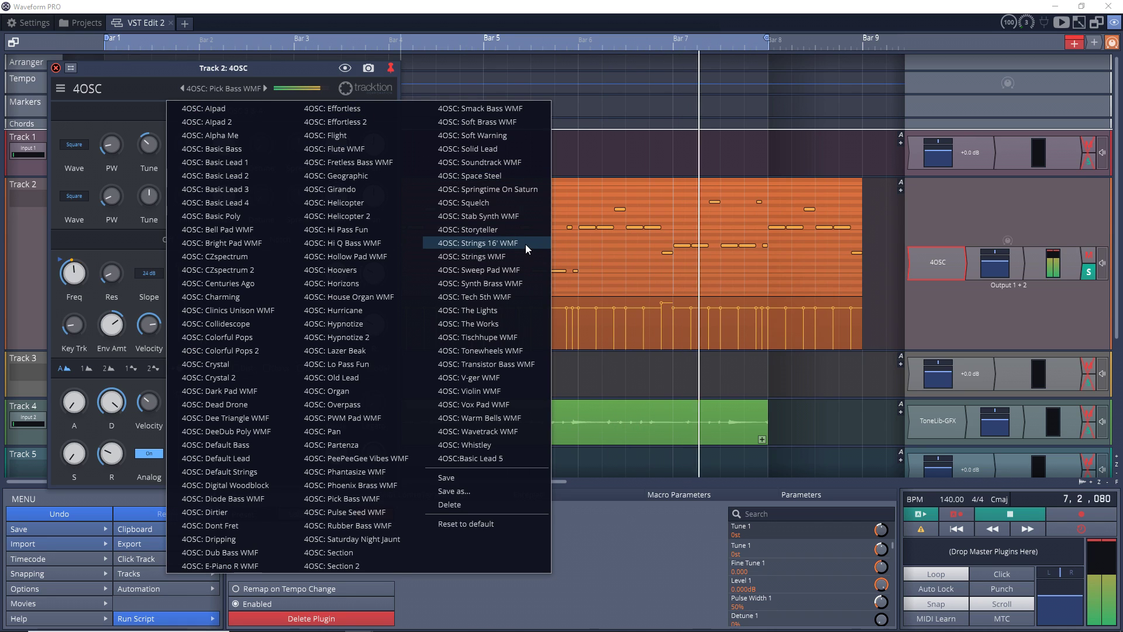
pyautogui.click(525, 244)
pyautogui.click(222, 88)
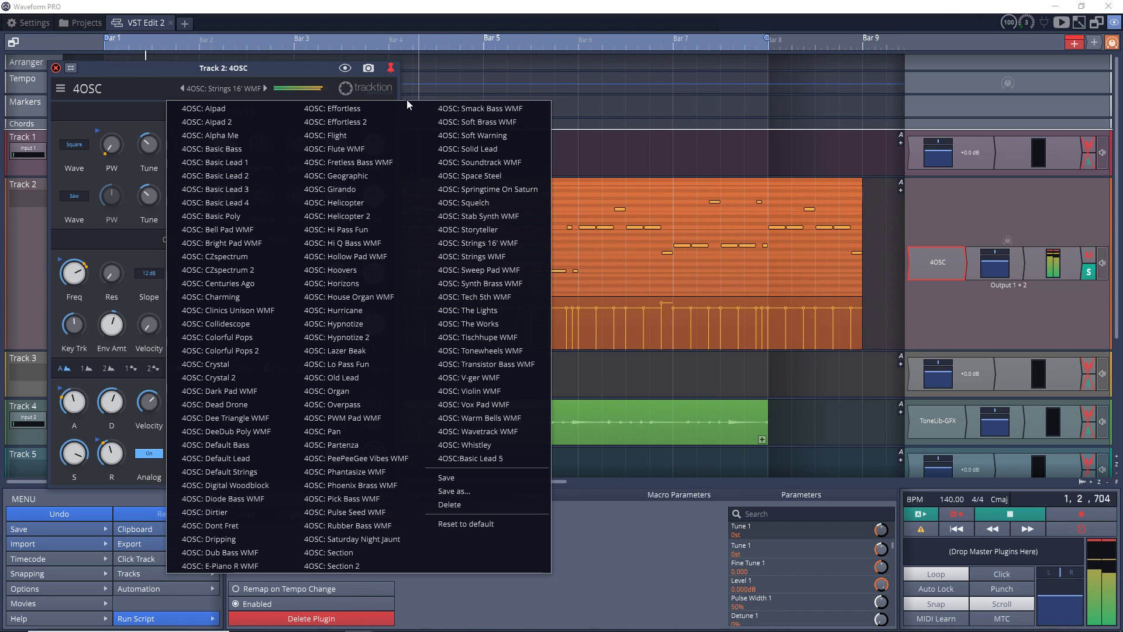
pyautogui.click(489, 122)
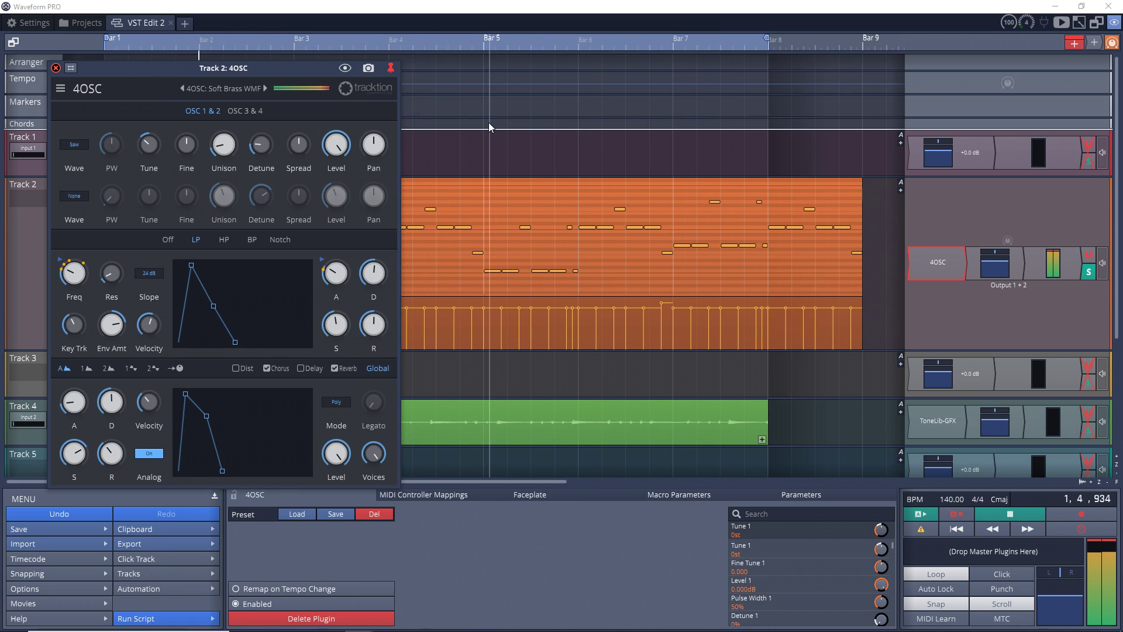
# Audition Default Bass and Diode Bass WMF, finishing on the Dead Drone preset
pyautogui.click(216, 89)
pyautogui.click(270, 438)
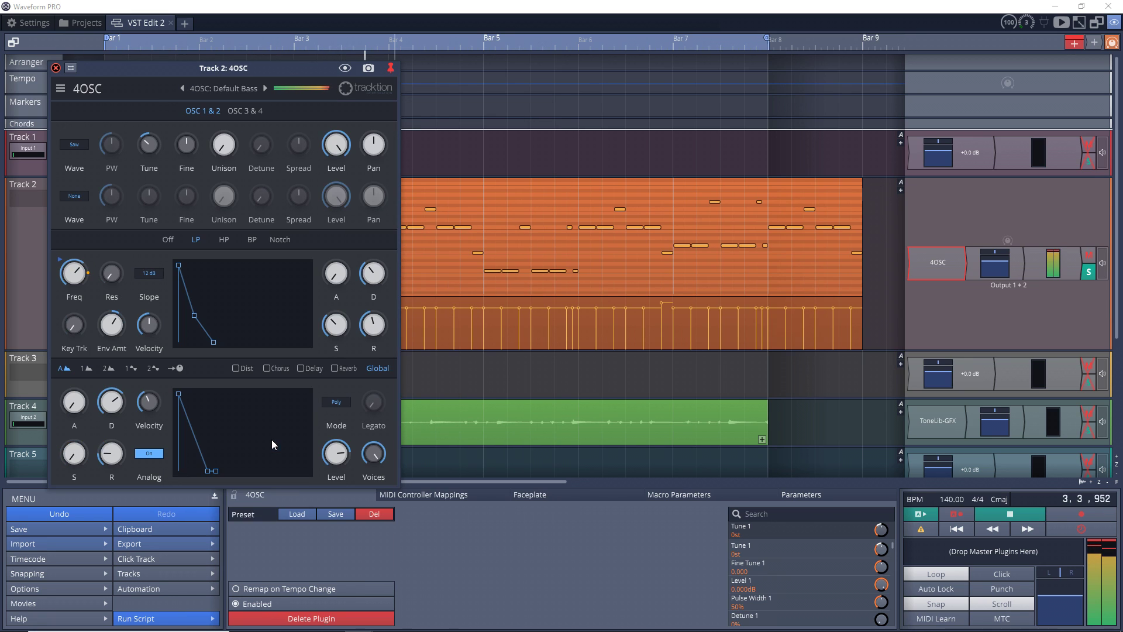
pyautogui.click(206, 89)
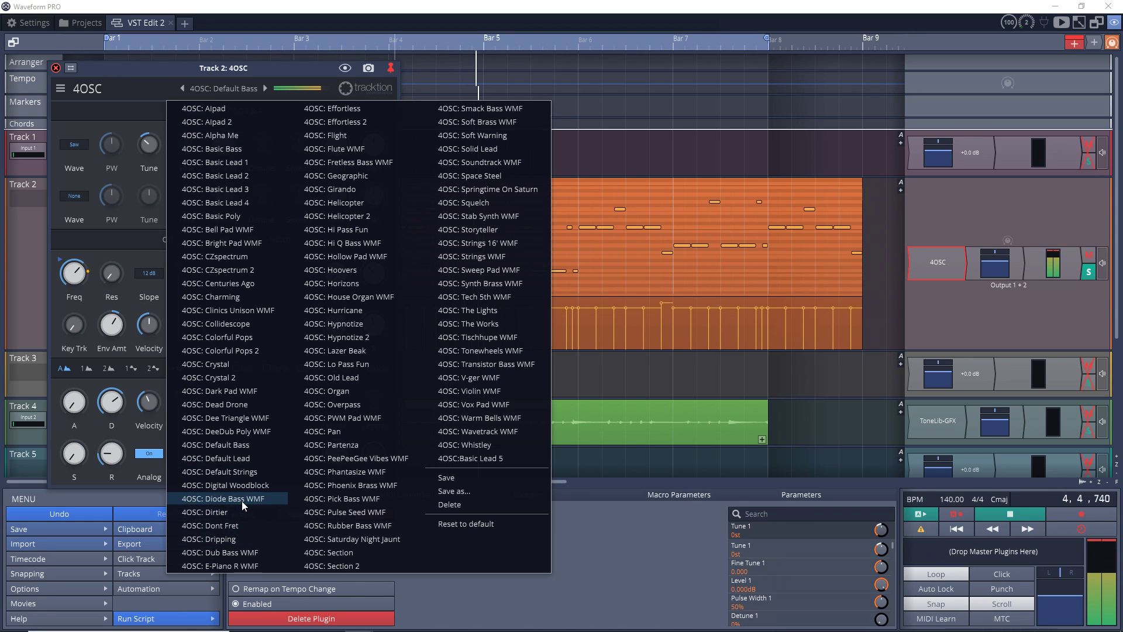
pyautogui.click(241, 501)
pyautogui.click(205, 91)
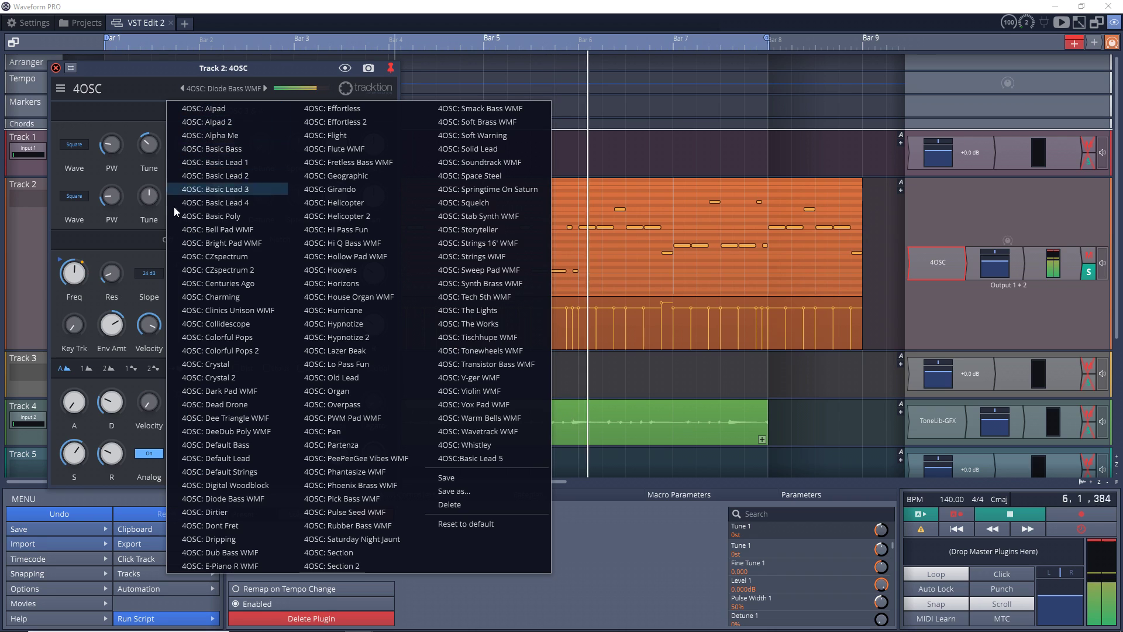
pyautogui.click(248, 405)
pyautogui.click(197, 89)
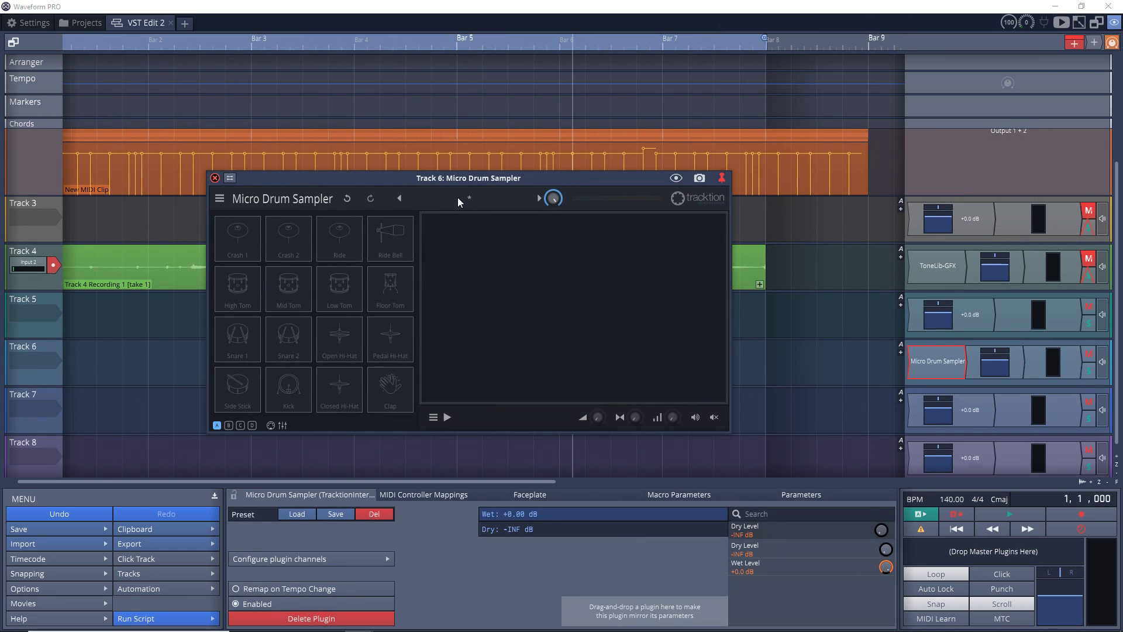
# Show Track 6's Micro Drum Sampler kit preset list with Micro 808 and Micro 909
pyautogui.click(457, 199)
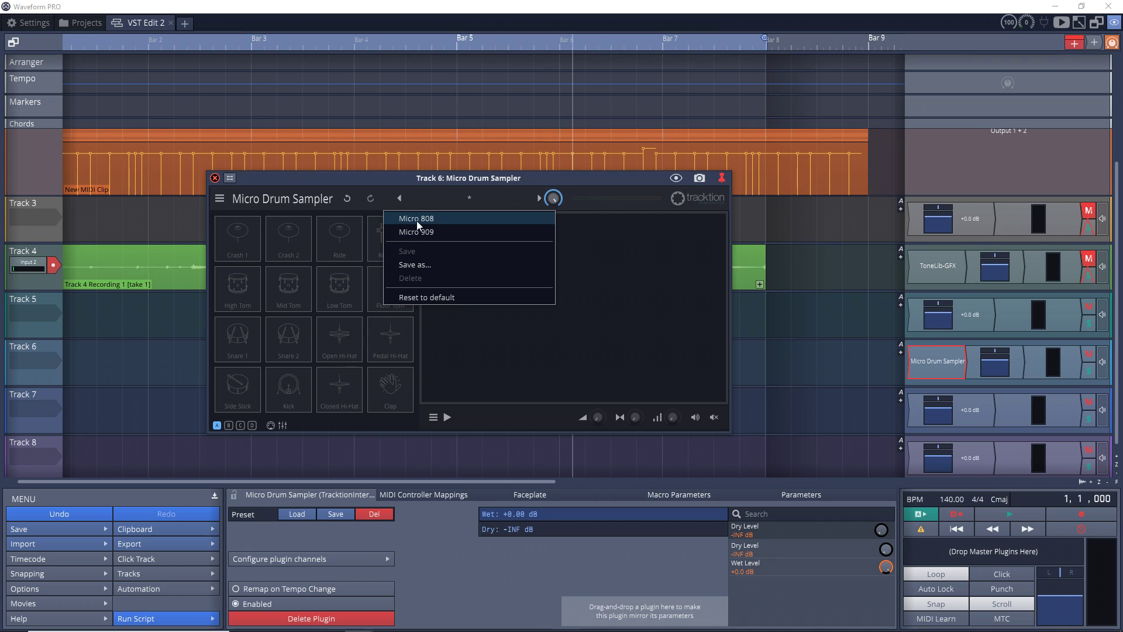
# Load Micro 808, switch to Micro 909, and audition its Snare 1 and Kick pads
pyautogui.click(423, 220)
pyautogui.click(460, 202)
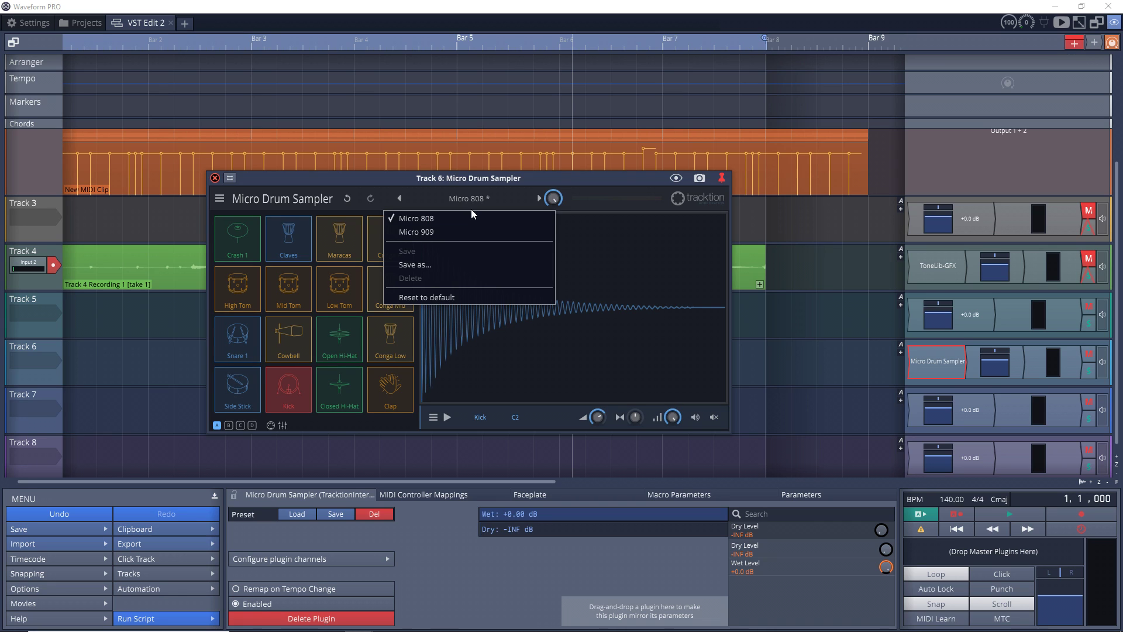
pyautogui.click(436, 232)
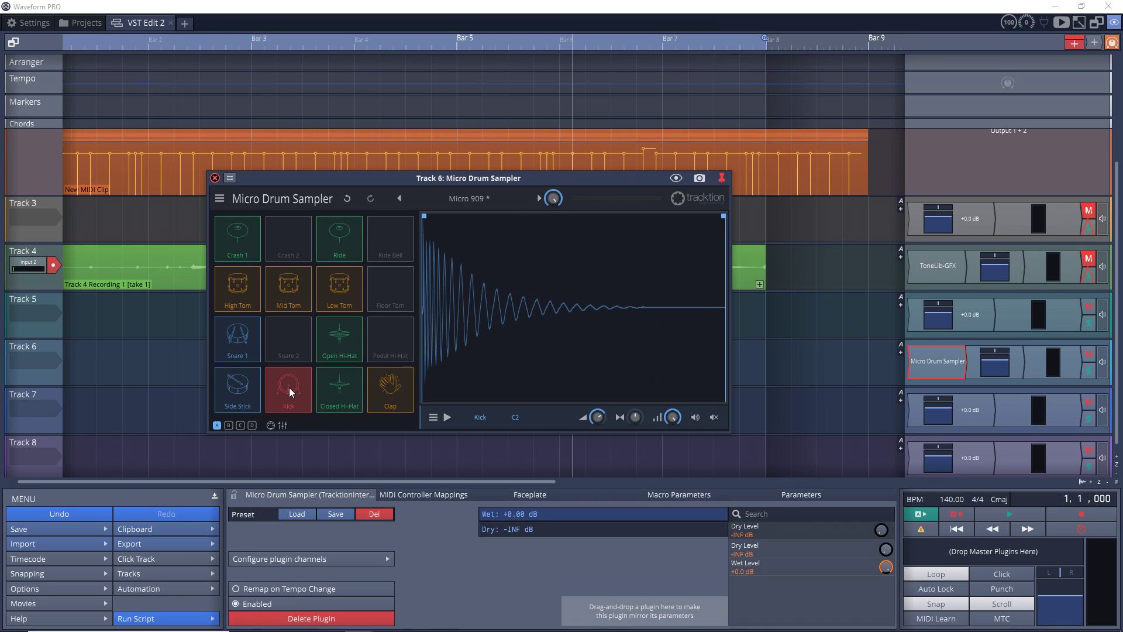
pyautogui.click(230, 341)
pyautogui.click(272, 381)
pyautogui.click(260, 360)
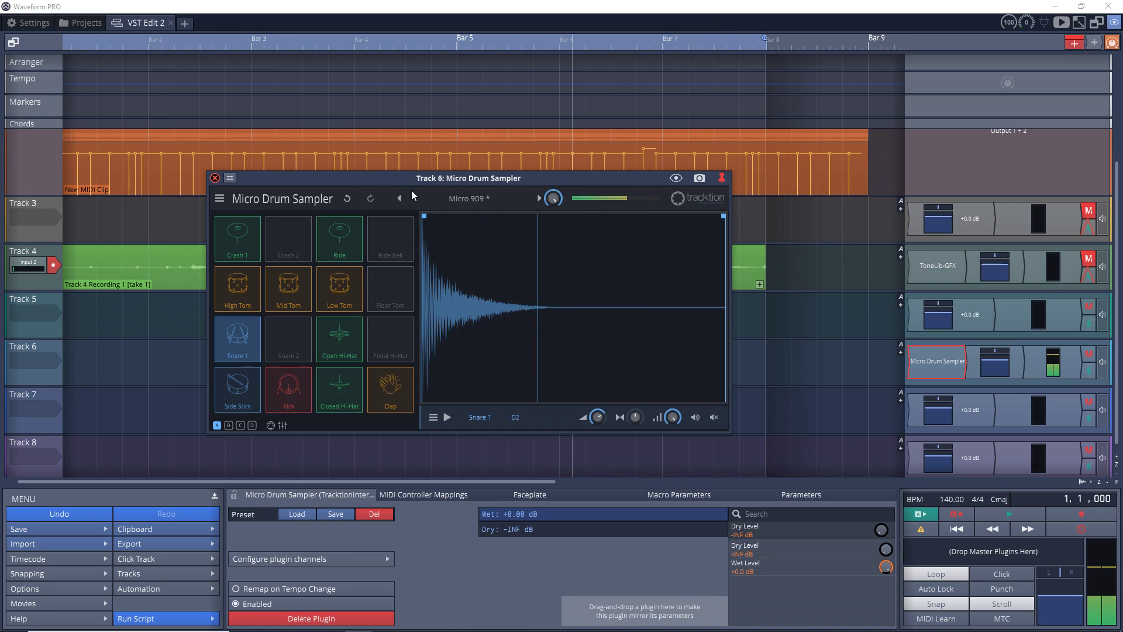
# Return to Micro 808, audition Kick, Snare 1 and Closed Hi-Hat, then reset to an empty kit
pyautogui.click(474, 198)
pyautogui.click(436, 221)
pyautogui.click(293, 375)
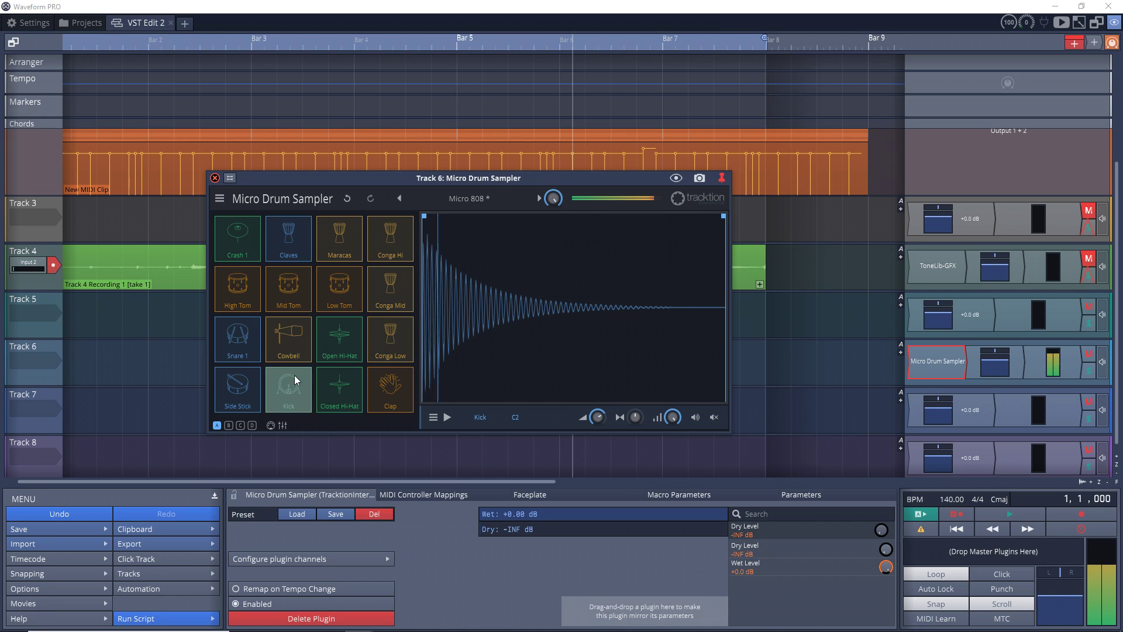
pyautogui.click(226, 335)
pyautogui.click(326, 389)
pyautogui.click(274, 387)
pyautogui.click(283, 388)
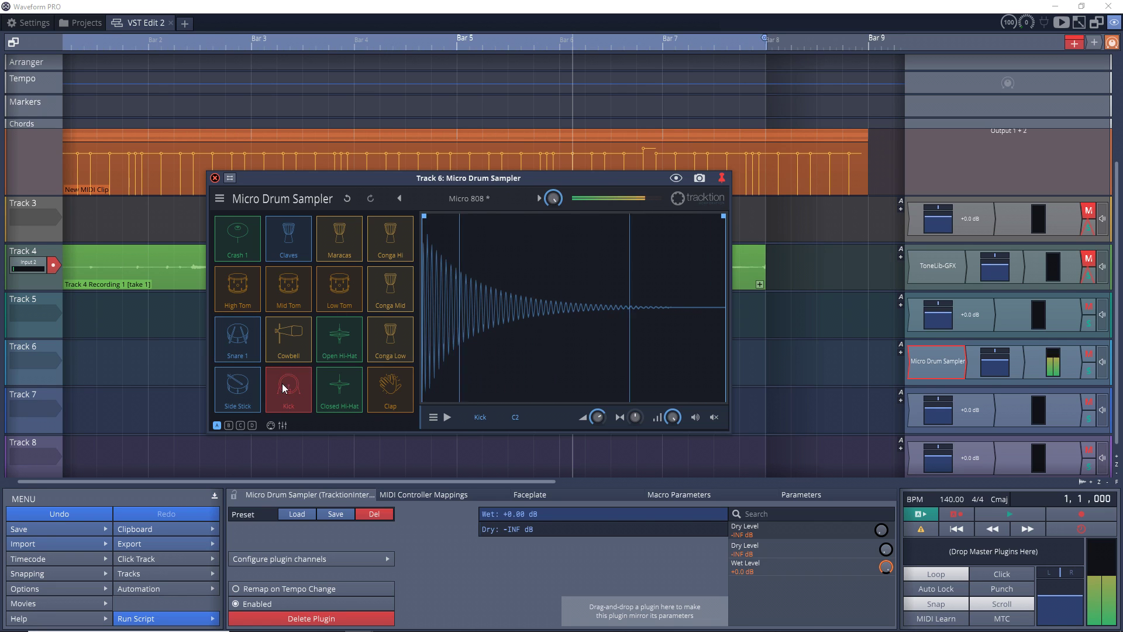
pyautogui.click(233, 329)
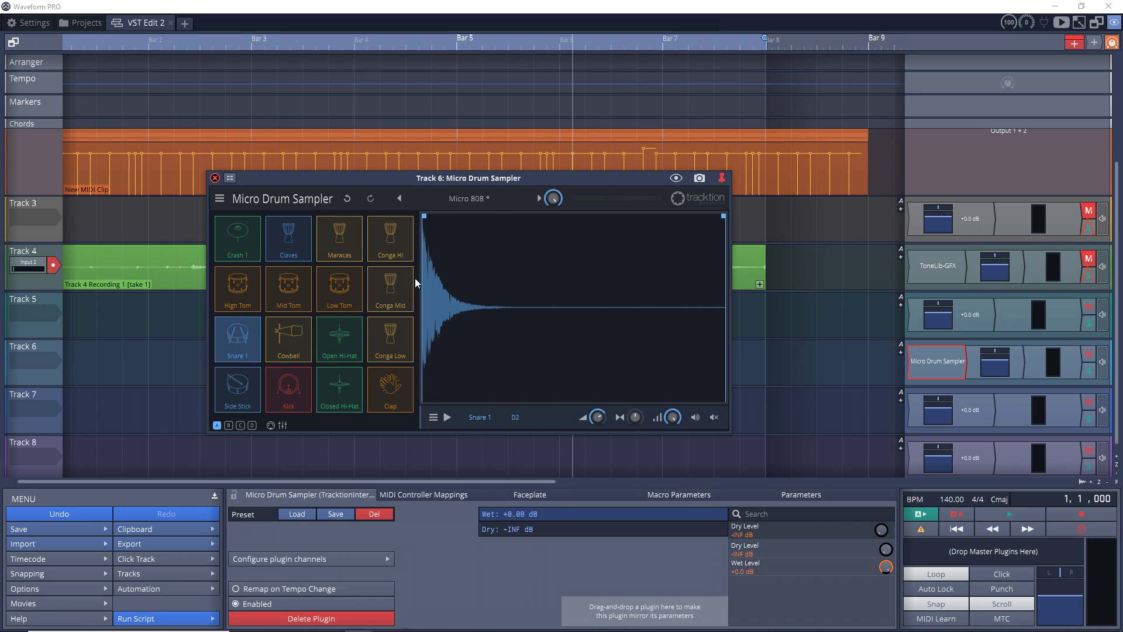
pyautogui.click(462, 199)
pyautogui.click(438, 296)
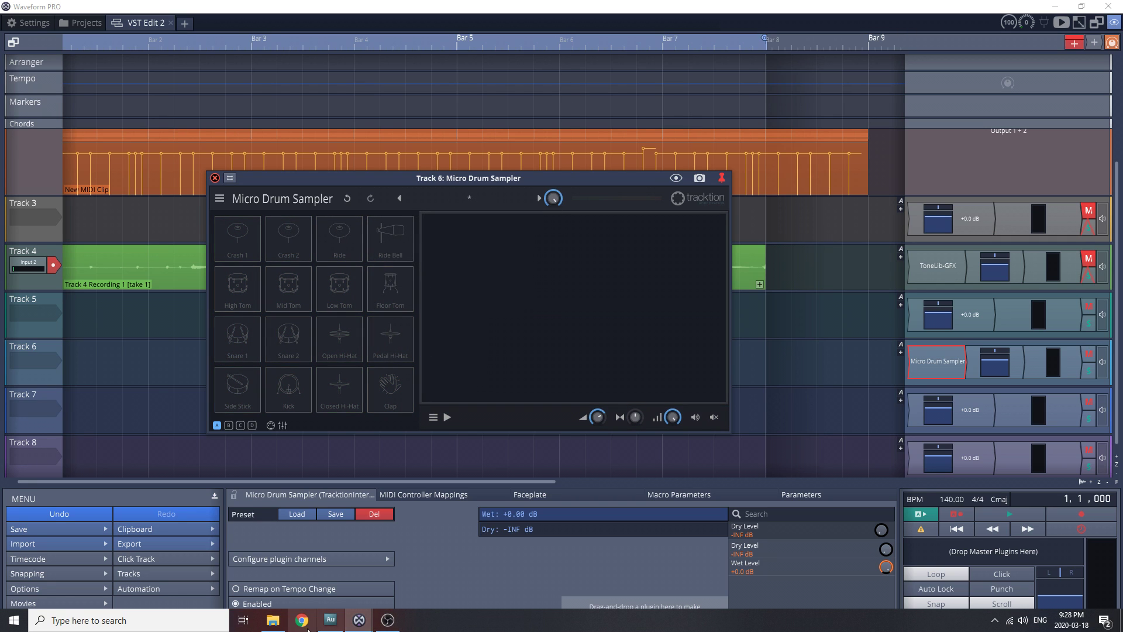
# Drag CHS_HM_Kick onto the Kick pad and CHS_HM_Snare 1 onto the Snare 1 pad
pyautogui.click(273, 621)
pyautogui.click(624, 321)
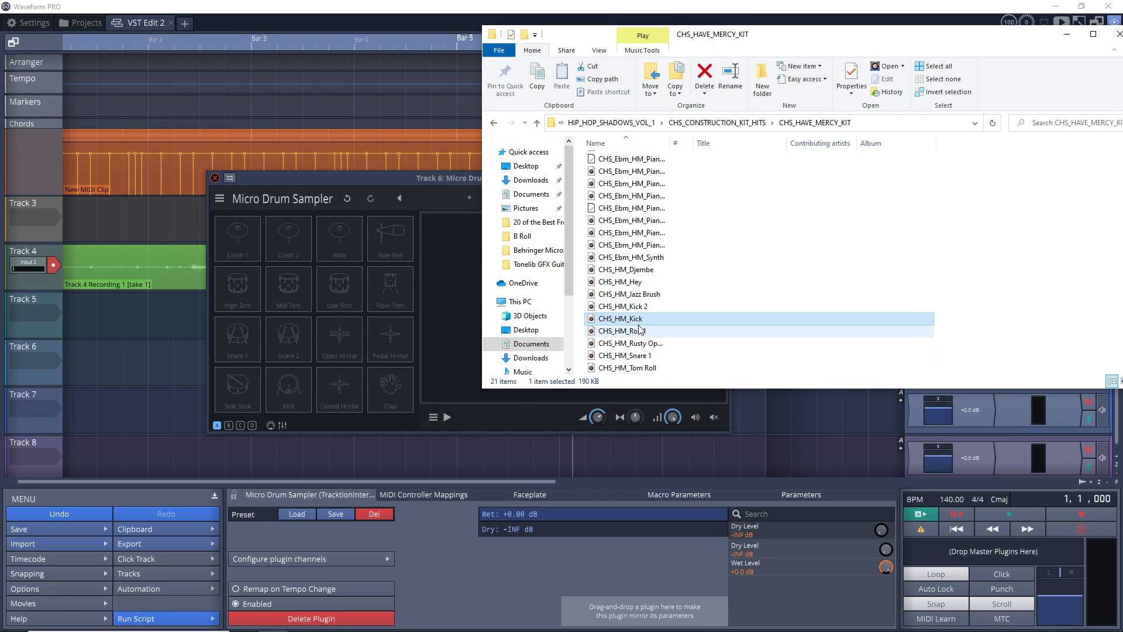
pyautogui.moveTo(623, 323); pyautogui.dragTo(290, 391)
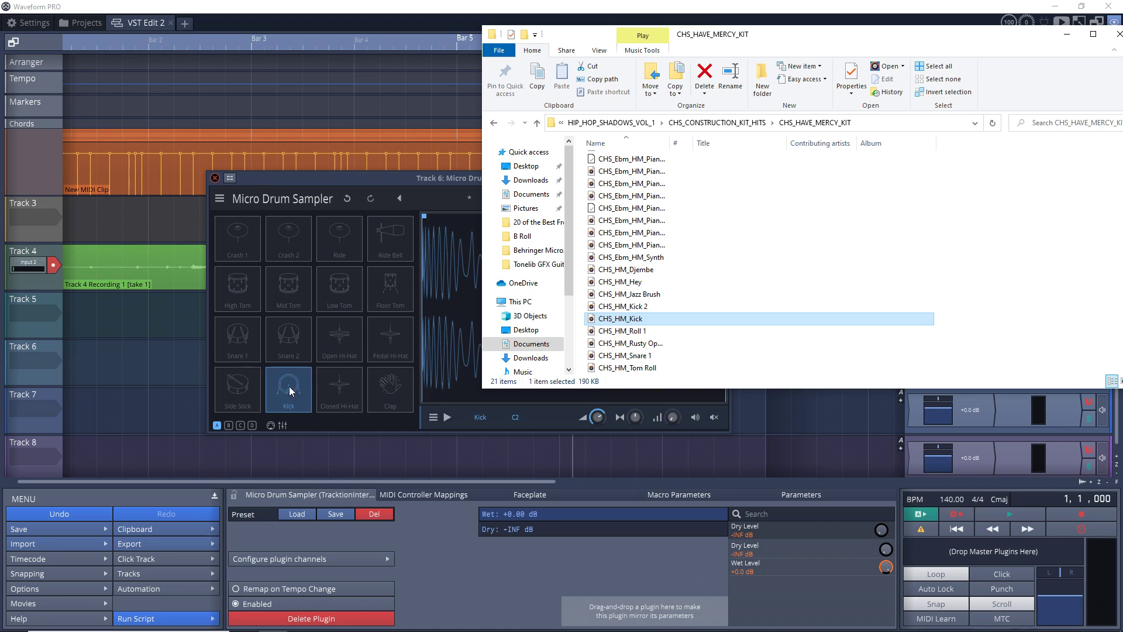
pyautogui.click(629, 306)
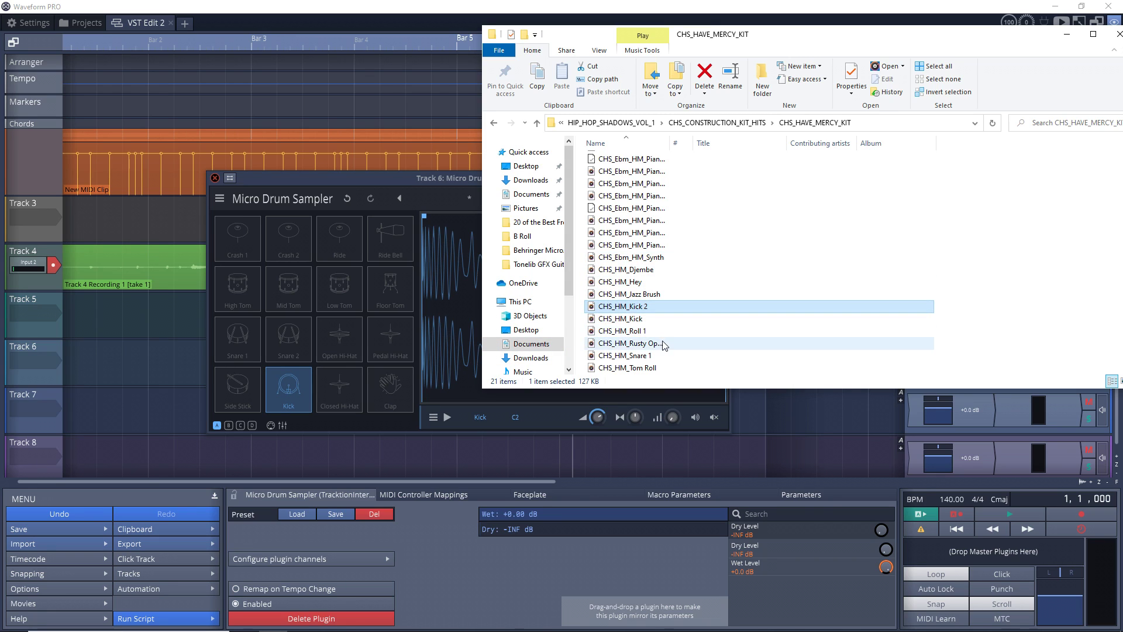
pyautogui.moveTo(645, 358); pyautogui.dragTo(361, 315)
pyautogui.moveTo(240, 346); pyautogui.dragTo(260, 349)
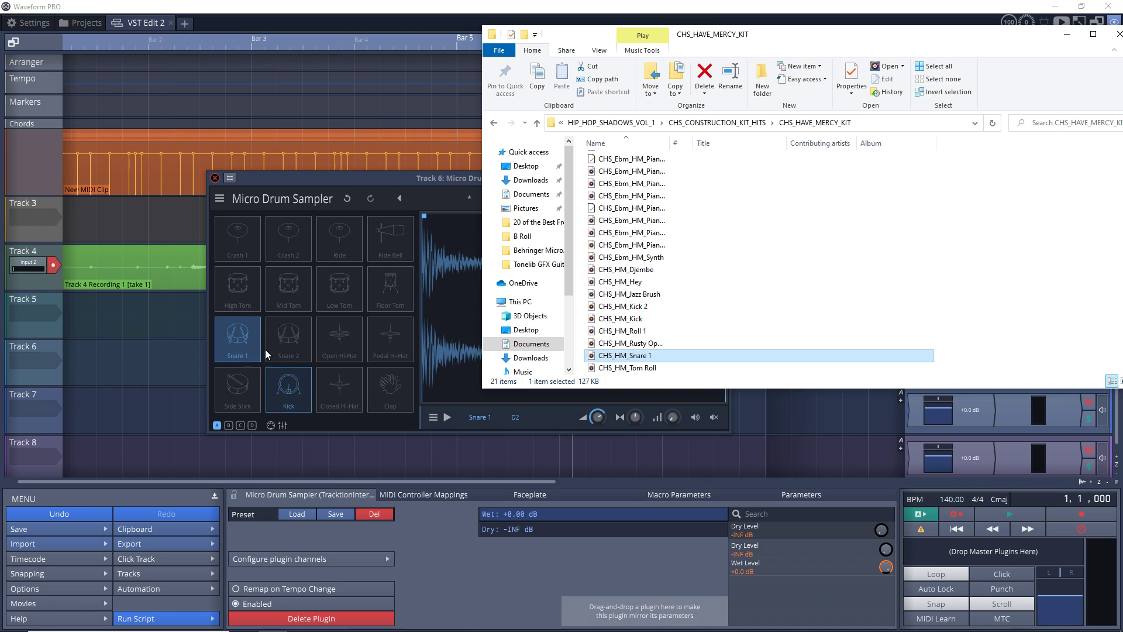
pyautogui.click(418, 349)
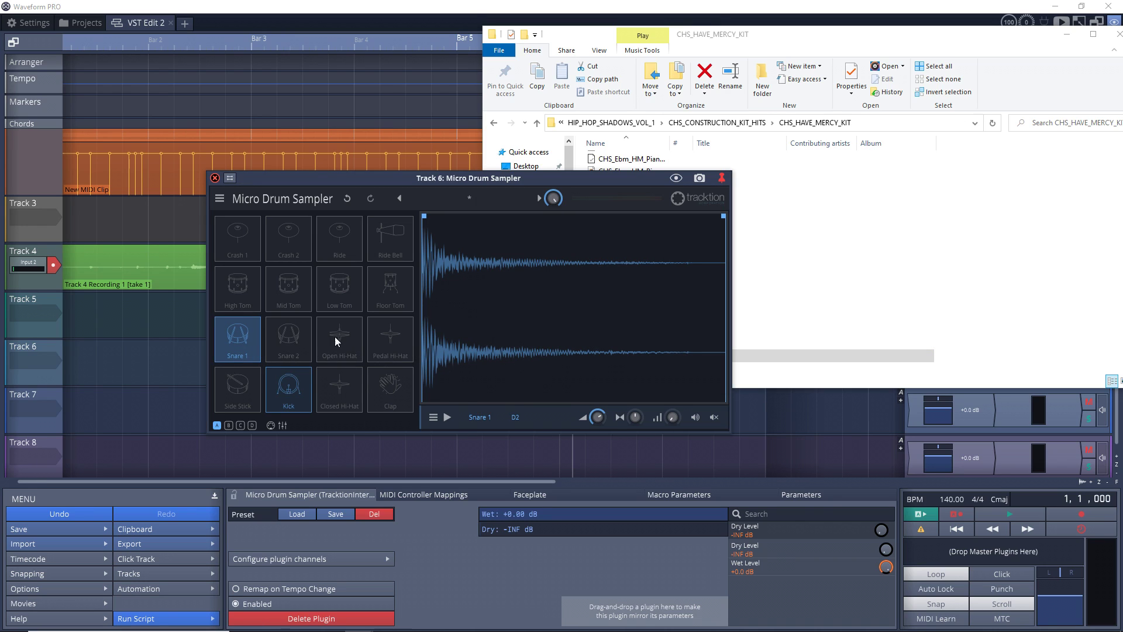
pyautogui.click(472, 195)
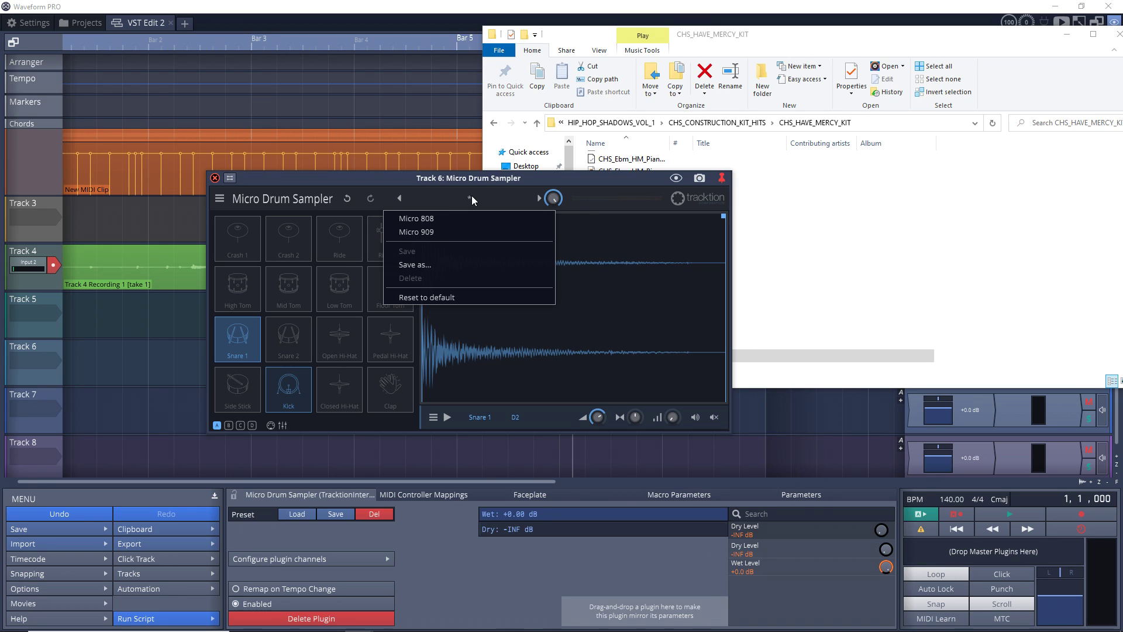
# Cancel the preset Save as, test the Kick and Snare 1 pads, and drag the snare end marker fully right
pyautogui.click(434, 264)
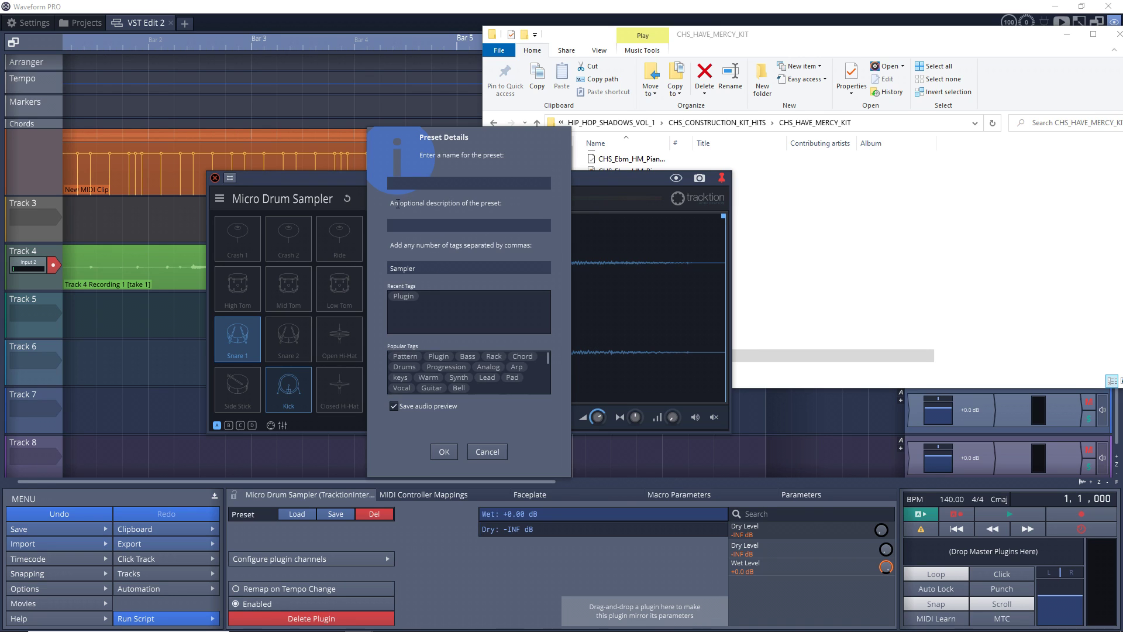
pyautogui.click(488, 452)
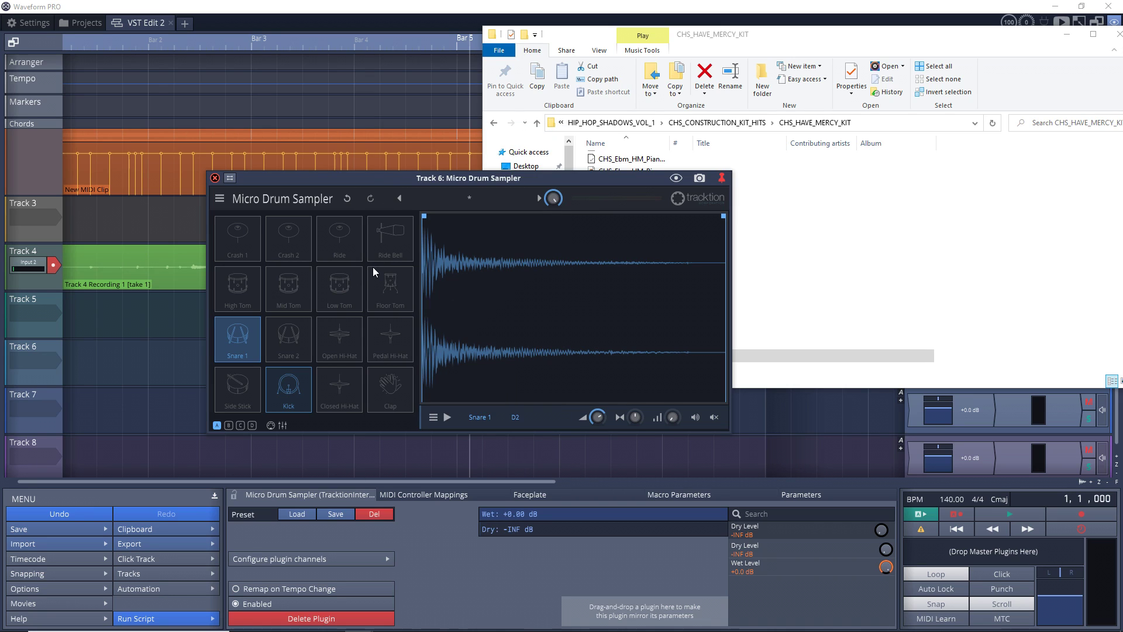
pyautogui.click(269, 391)
pyautogui.click(226, 339)
pyautogui.click(284, 382)
pyautogui.click(228, 341)
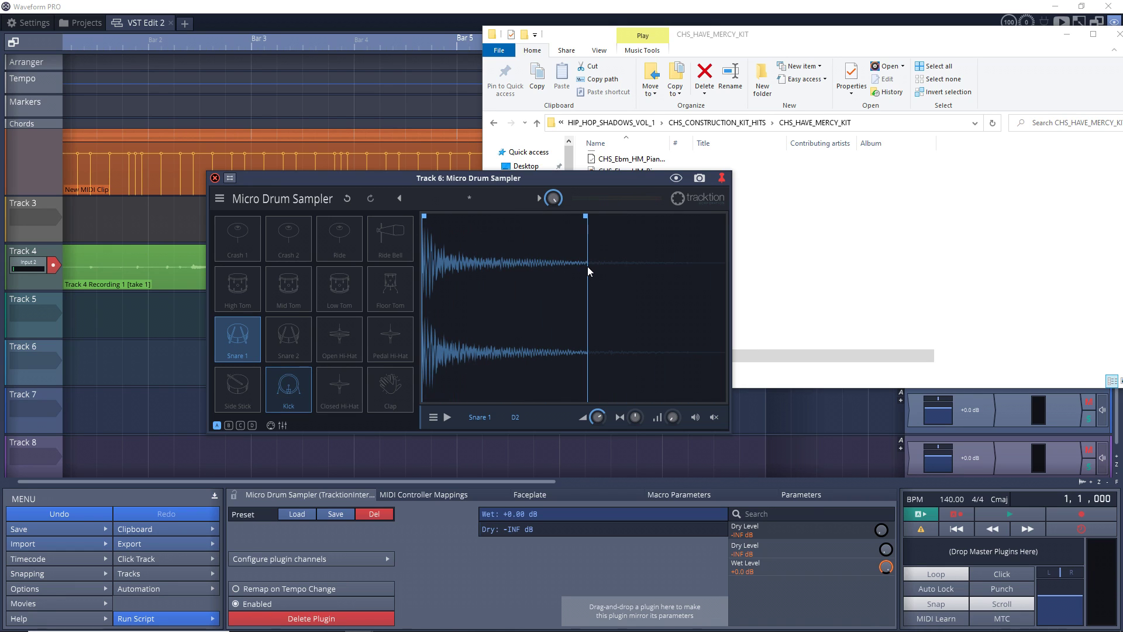
pyautogui.moveTo(586, 216); pyautogui.dragTo(723, 217)
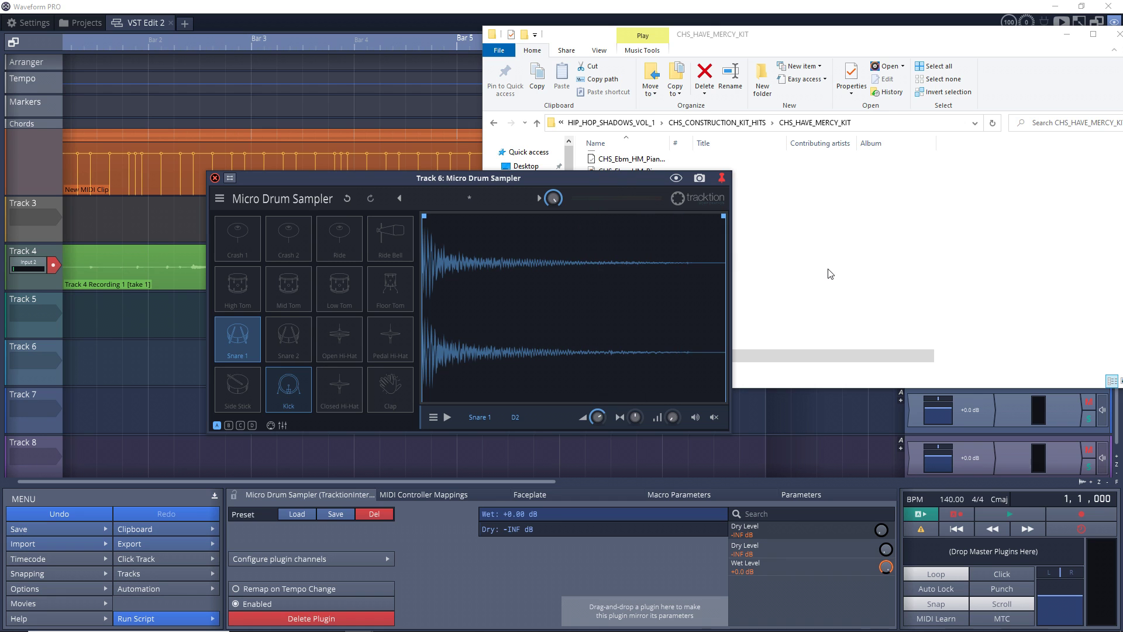